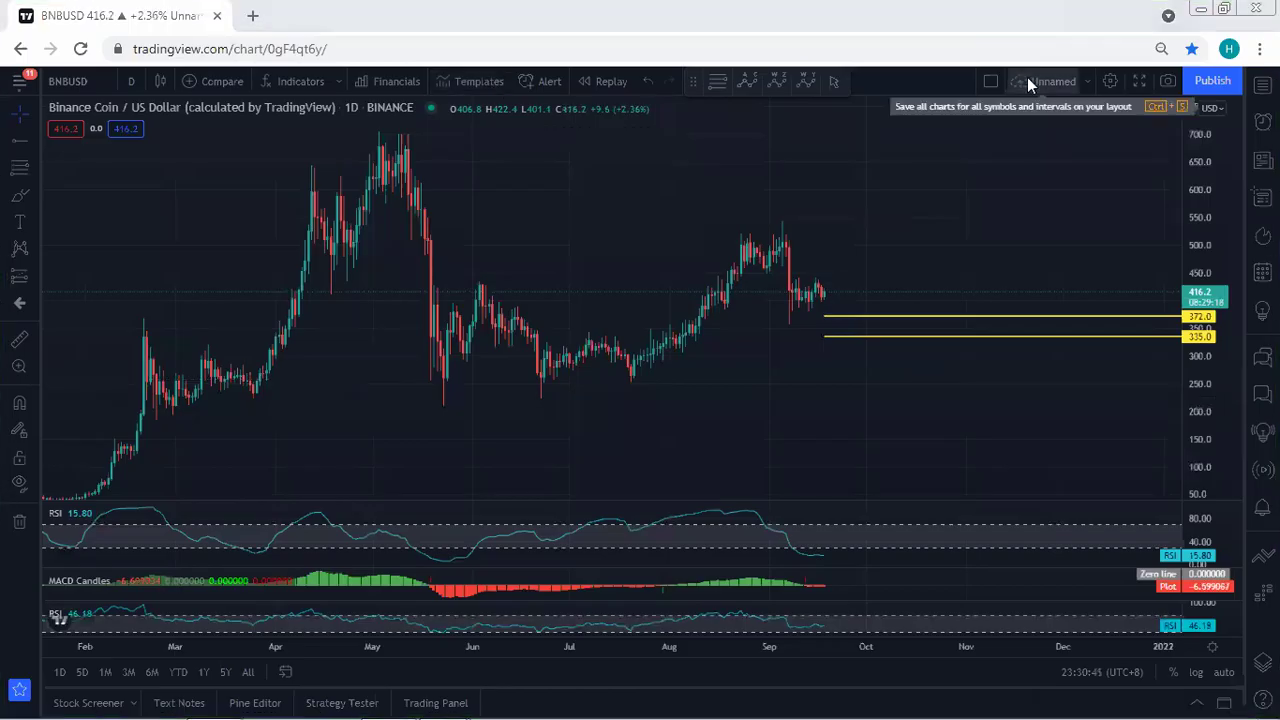
Sketch BNBUSD's September drop and consolidation, a fall into the 335–372 zone and a rebound arrow on the daily chart, and erase the drawings.
drag(935, 185, 880, 209)
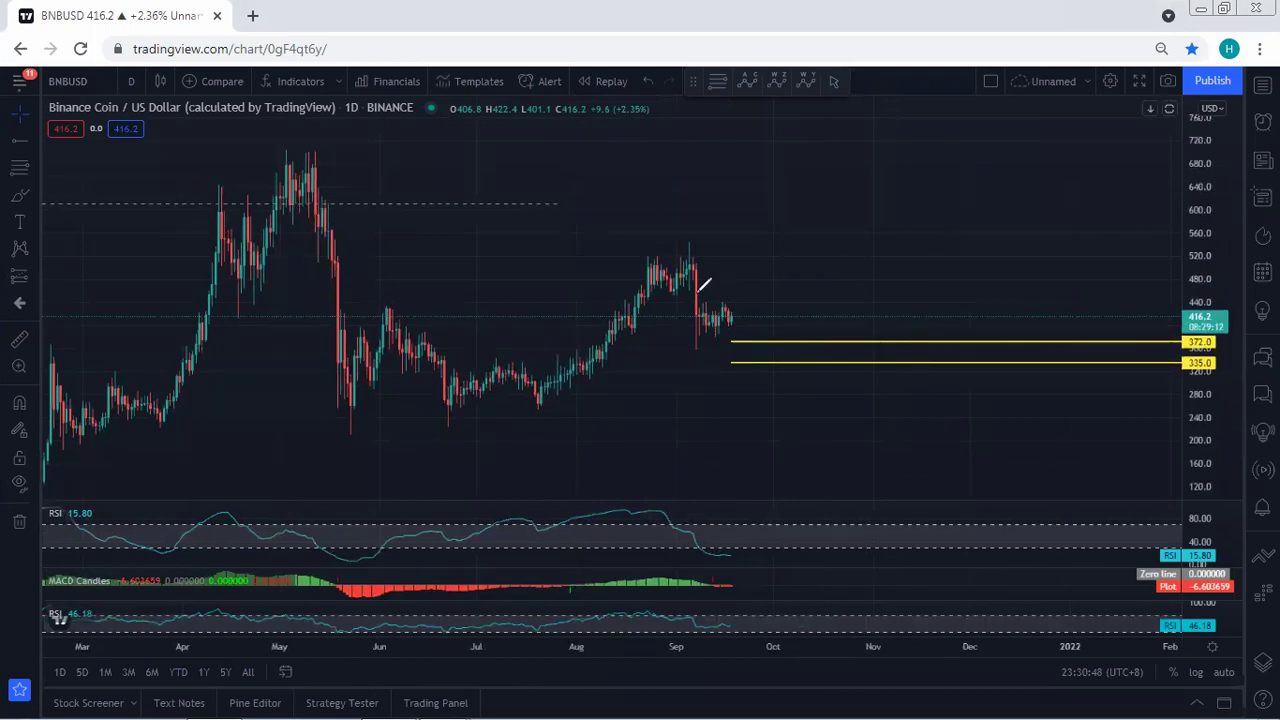
mouse_move(704, 310)
mouse_down()
mouse_move(723, 300)
mouse_move(697, 329)
mouse_move(726, 320)
mouse_move(722, 306)
mouse_up()
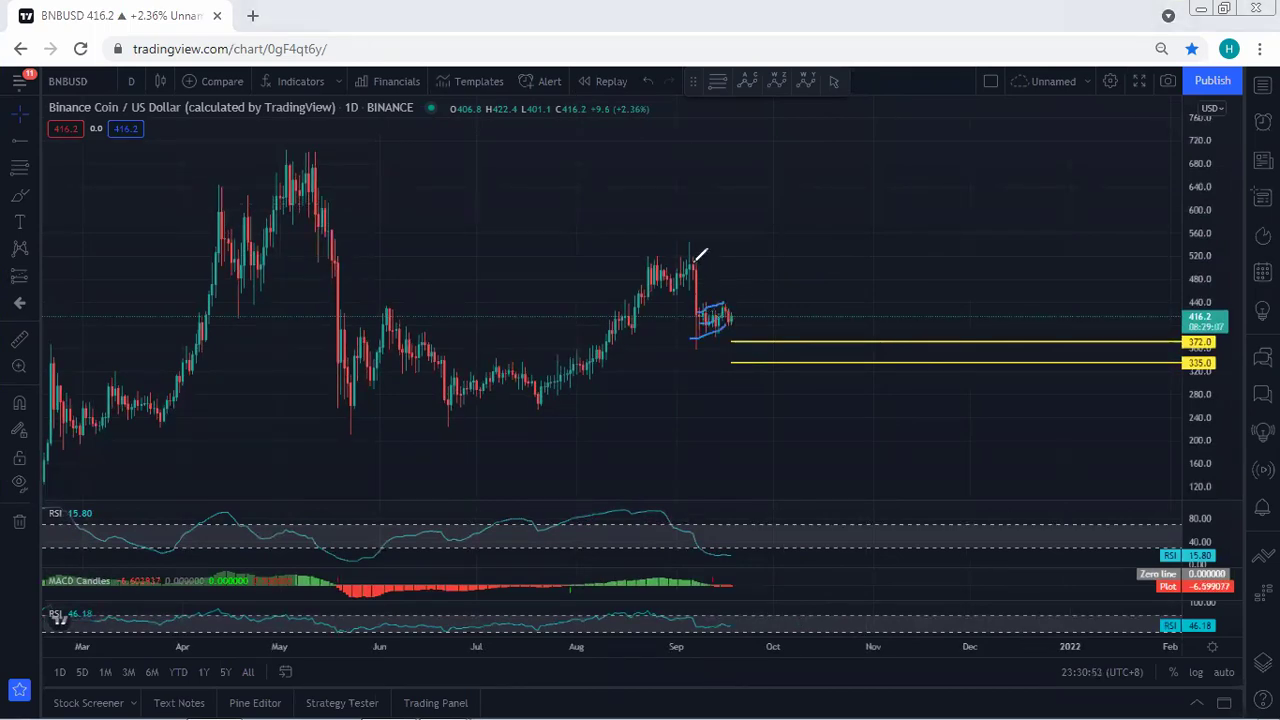
mouse_move(691, 265)
mouse_down()
mouse_move(694, 300)
mouse_move(736, 337)
mouse_up()
mouse_move(738, 342)
mouse_down()
mouse_move(736, 362)
mouse_move(785, 270)
mouse_up()
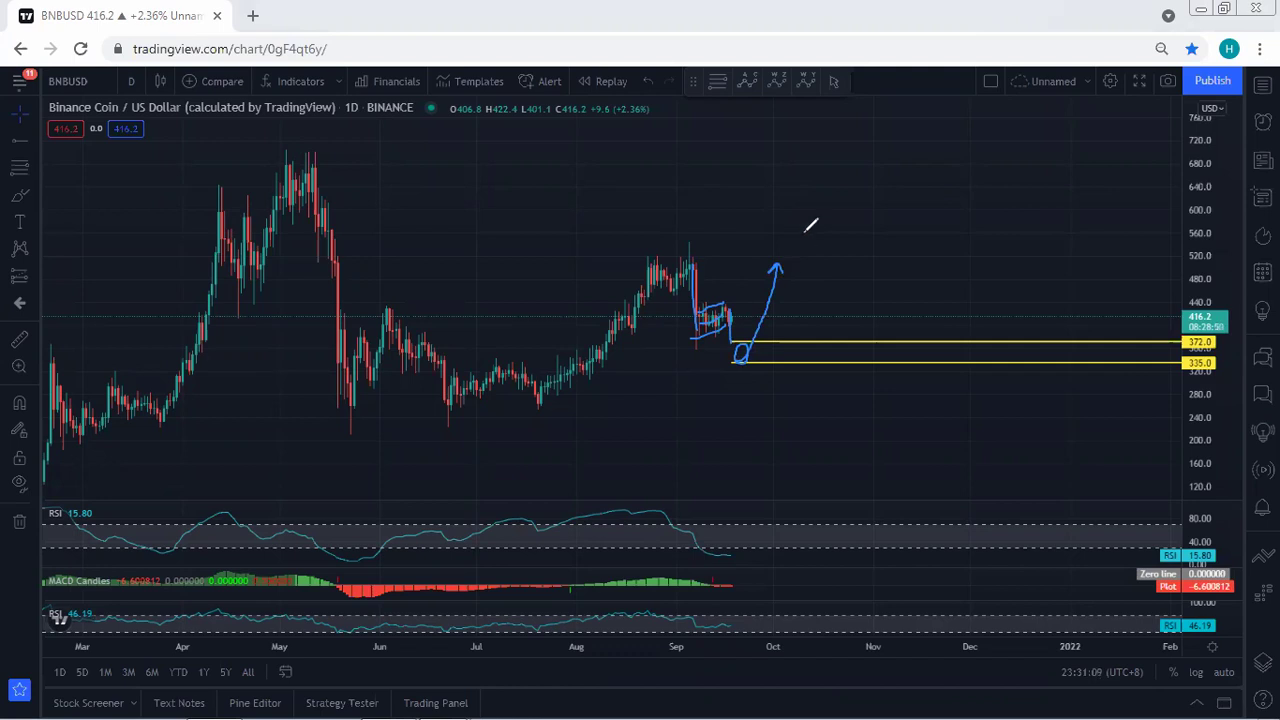
key(e)
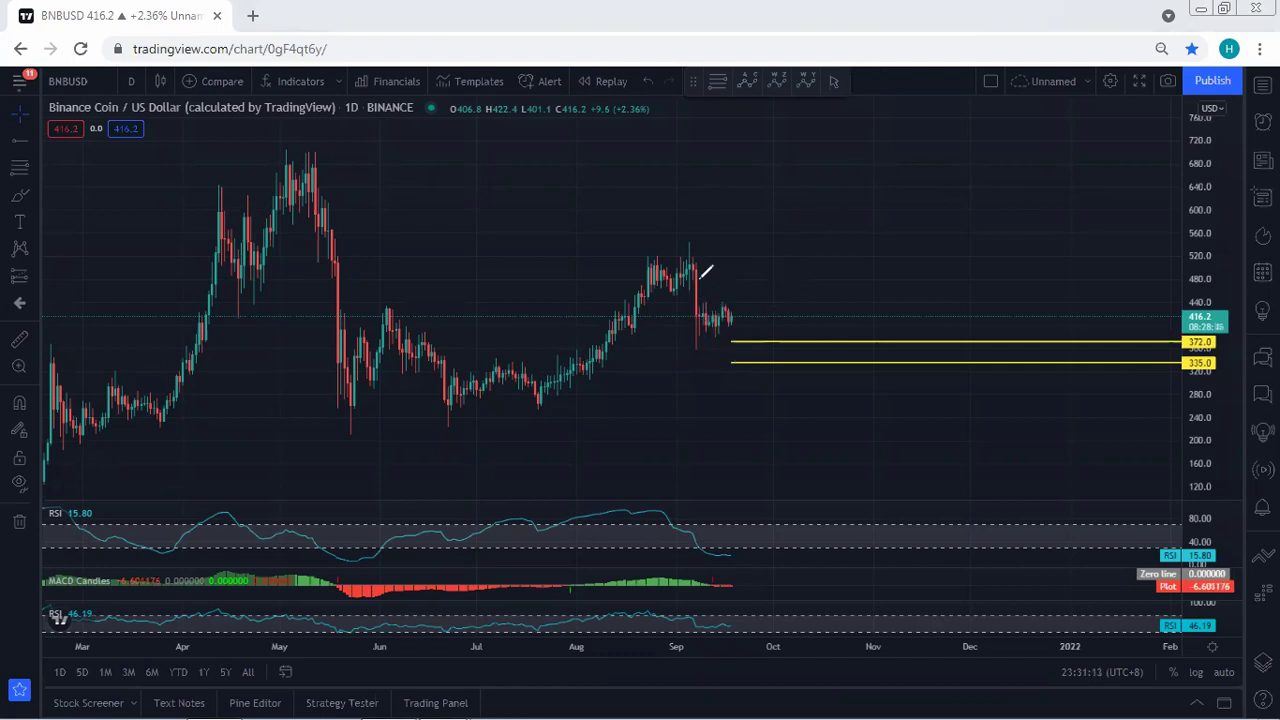
Circle the mid-September consolidation on the daily chart and sketch a stepwise rise from it toward about 570, erasing each drawing.
mouse_move(700, 278)
mouse_down()
mouse_move(700, 322)
mouse_move(714, 262)
mouse_move(695, 263)
mouse_move(690, 281)
mouse_up()
key(ctrl+z)
mouse_move(730, 304)
mouse_down()
mouse_move(740, 354)
mouse_move(755, 315)
mouse_up()
mouse_move(779, 241)
mouse_down()
mouse_move(776, 226)
mouse_move(765, 252)
mouse_up()
key(e)
mouse_move(698, 336)
mouse_down()
mouse_move(741, 323)
mouse_move(738, 303)
mouse_move(712, 299)
mouse_move(694, 316)
mouse_move(704, 332)
mouse_up()
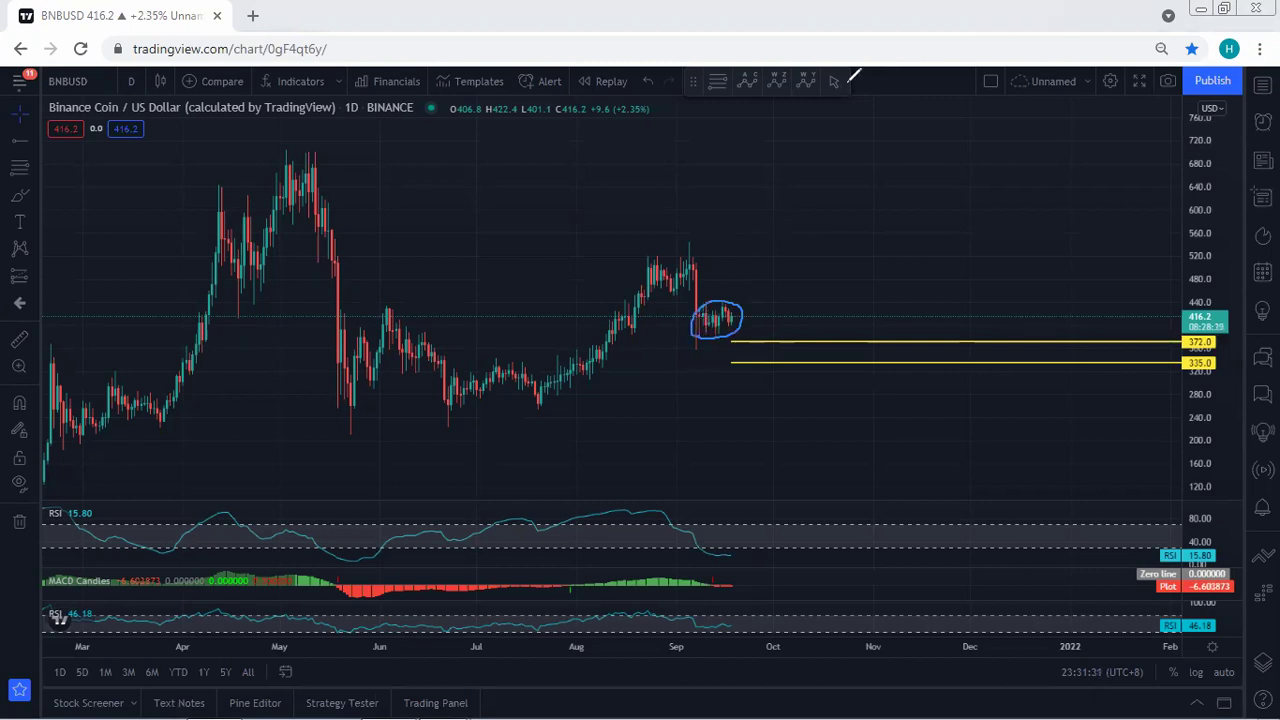
key(ctrl+z)
drag(706, 316, 809, 225)
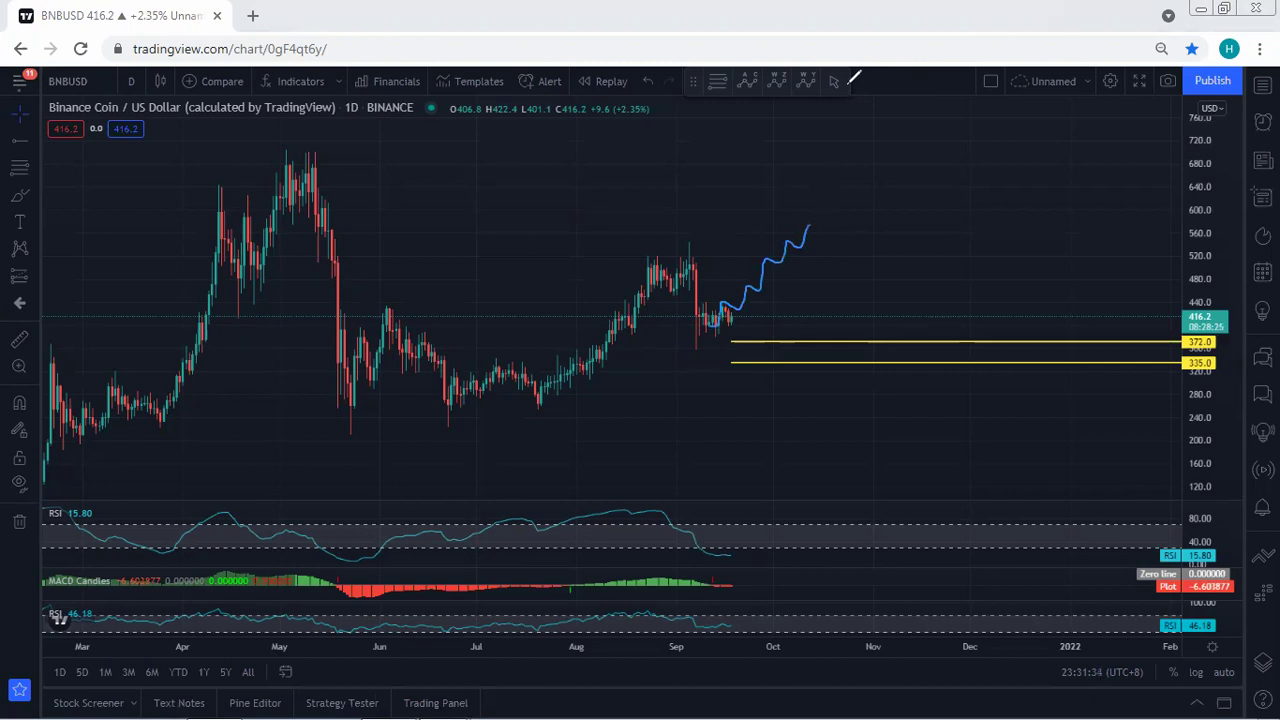
key(ctrl+z)
Switch the chart to the 4-hour interval and stretch the price scale around the September range.
click(130, 80)
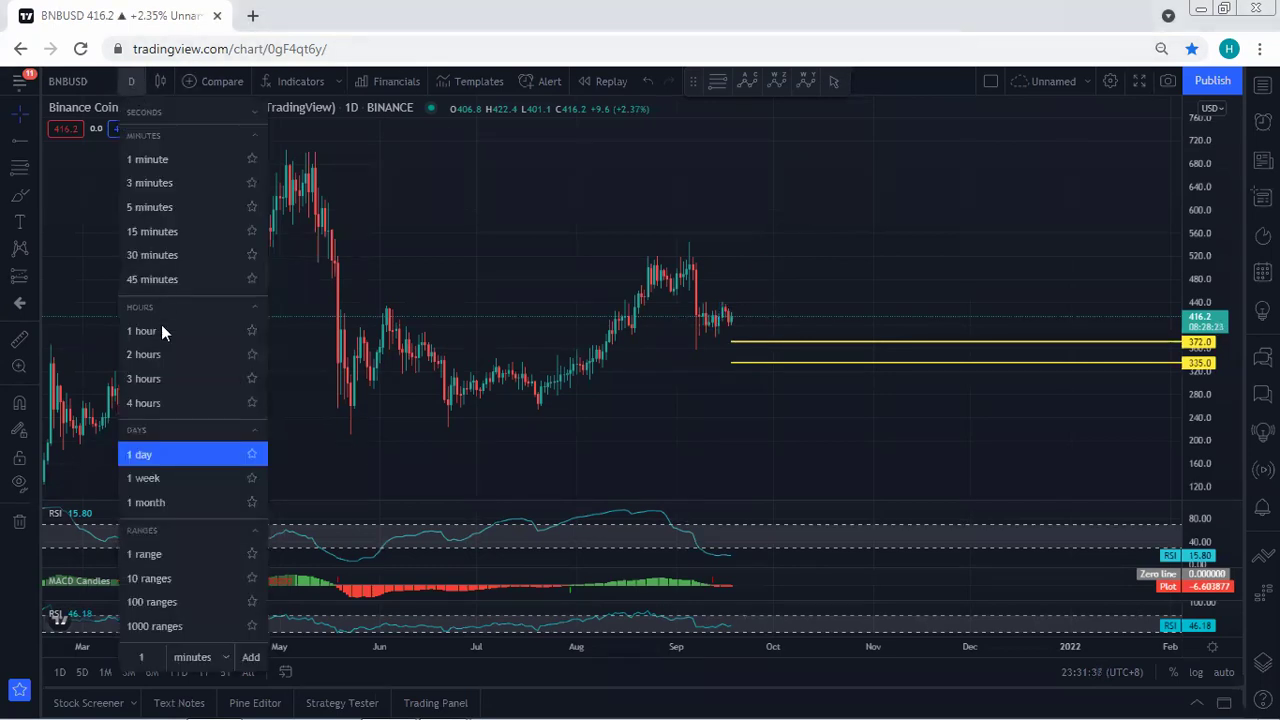
click(163, 402)
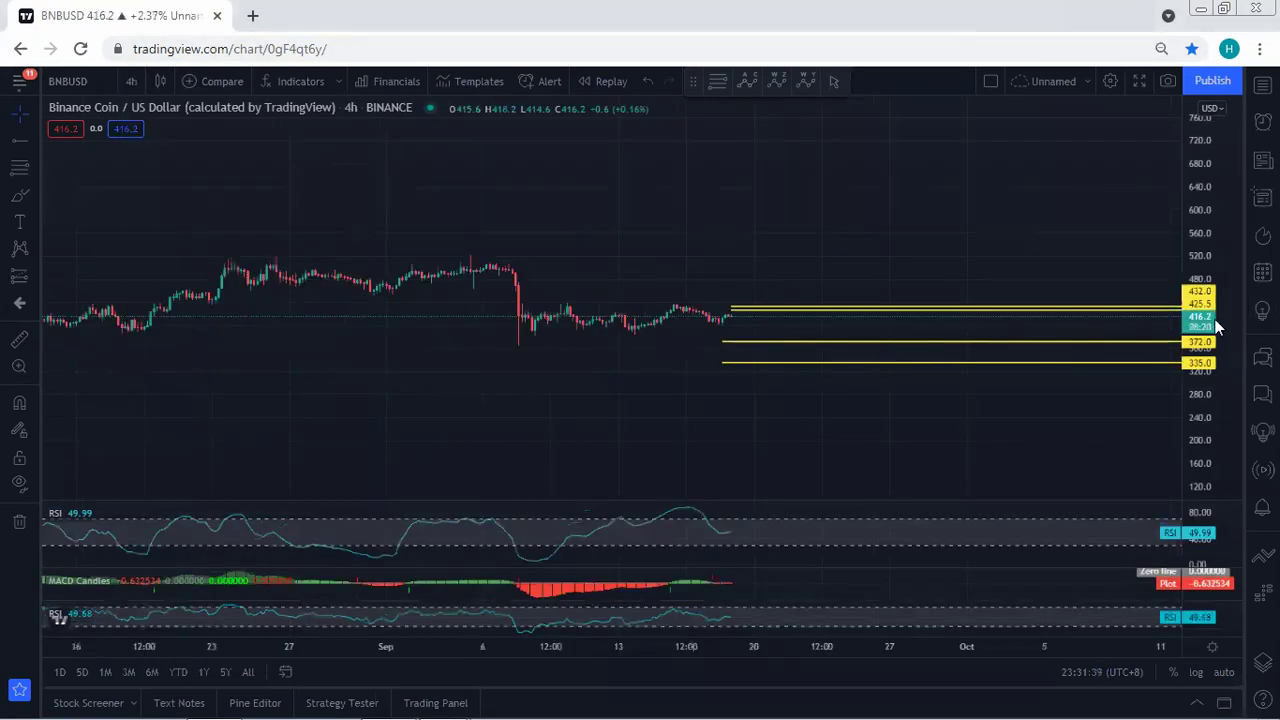
drag(1214, 323, 1210, 349)
mouse_move(794, 257)
mouse_down()
mouse_move(778, 231)
mouse_move(778, 243)
mouse_up()
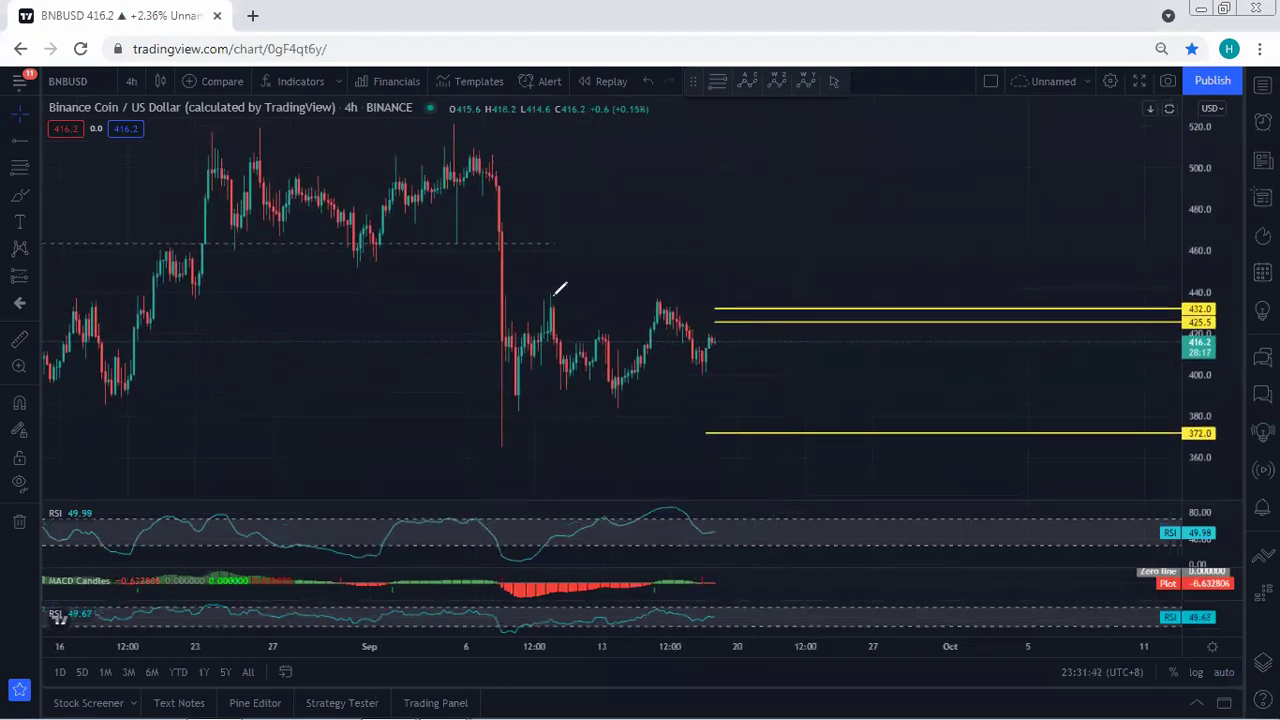
Outline the 4-hour range highs and lows, trace its swings and a projected rise past 432, and clear the drawings.
drag(552, 297, 646, 298)
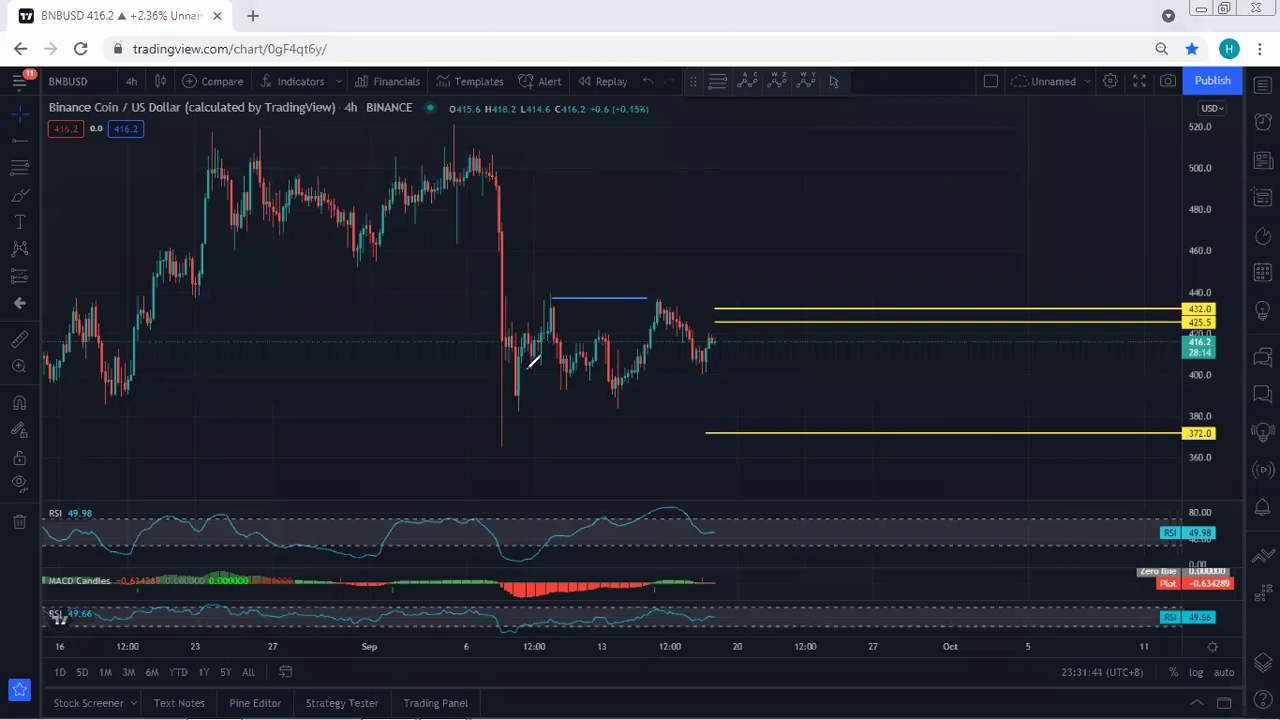
mouse_move(519, 405)
mouse_down()
mouse_move(559, 300)
mouse_move(574, 331)
mouse_move(631, 356)
mouse_move(650, 308)
mouse_up()
drag(563, 298, 655, 301)
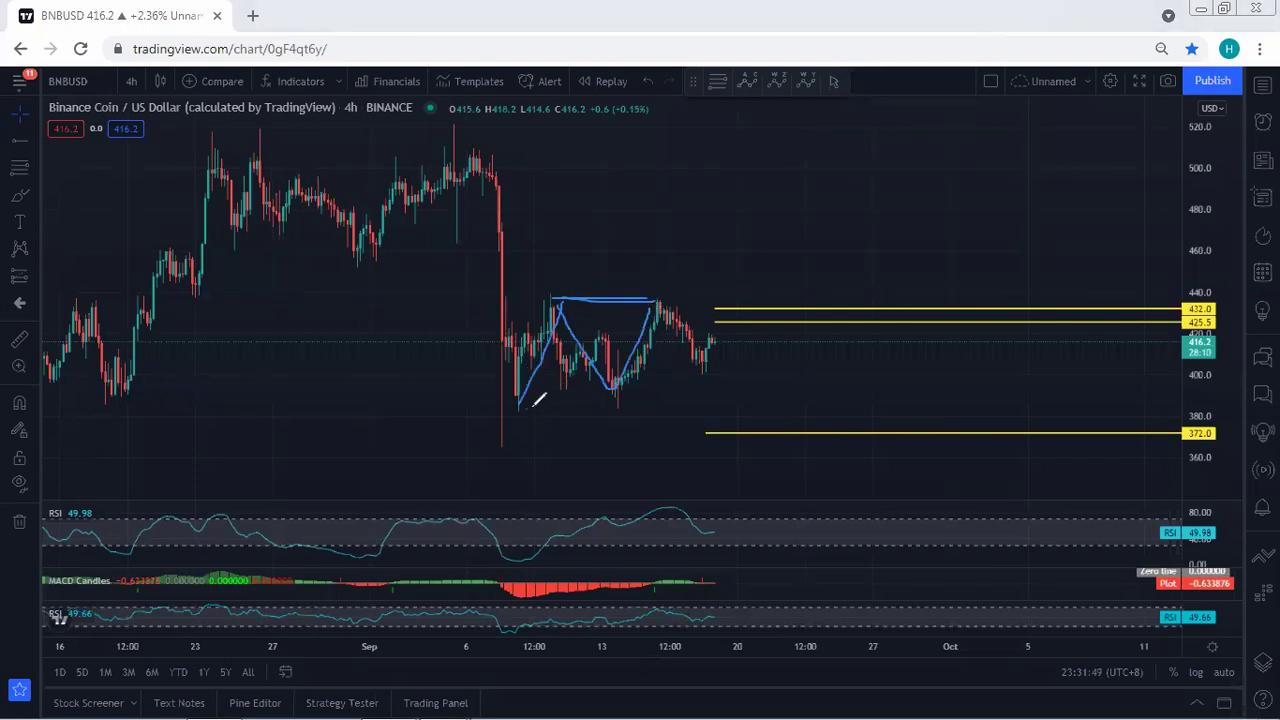
drag(524, 408, 630, 408)
drag(505, 300, 518, 405)
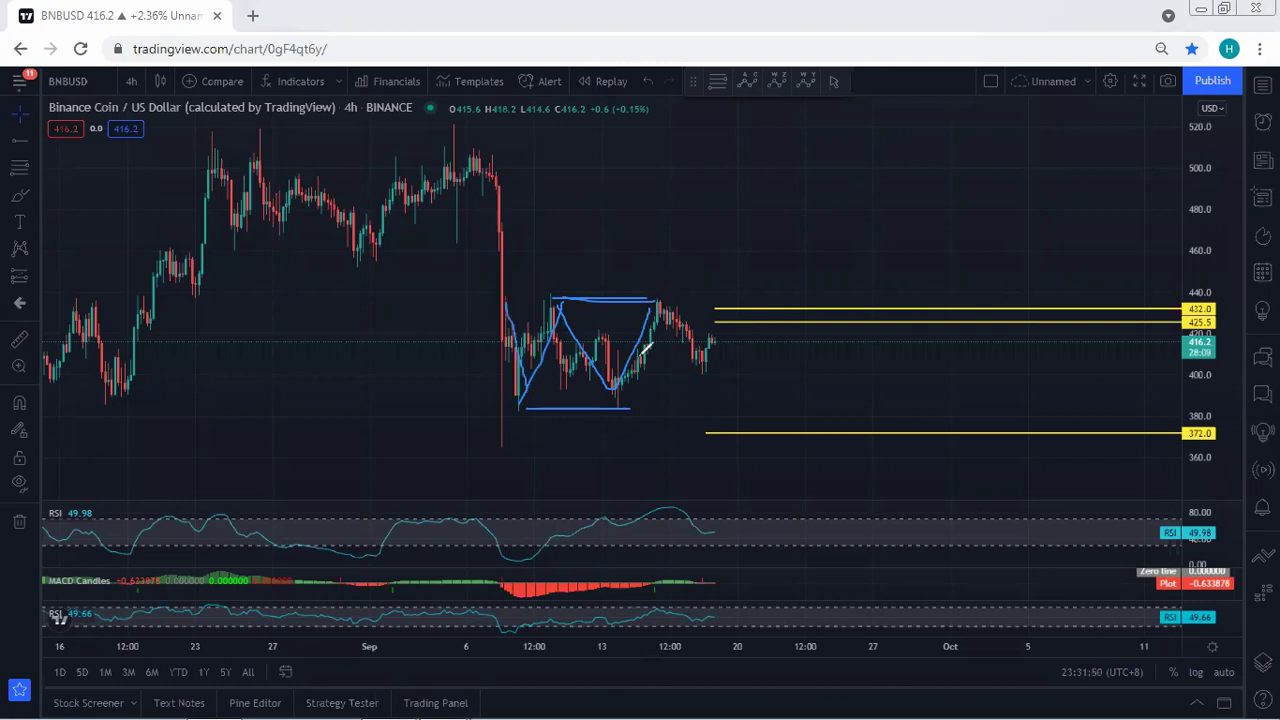
mouse_move(655, 300)
mouse_down()
mouse_move(698, 364)
mouse_move(735, 292)
mouse_up()
drag(507, 403, 520, 305)
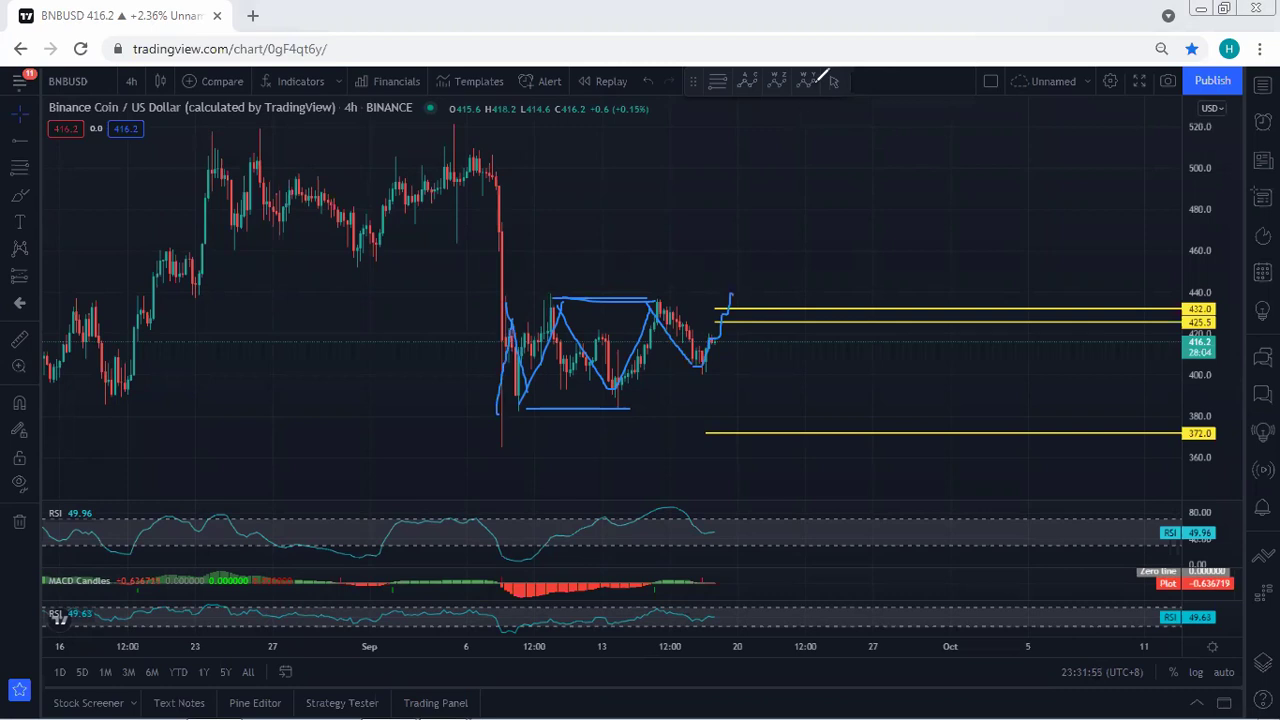
key(Escape)
Switch the chart to the 1-hour interval and rescale it to show the range since 8 September.
click(138, 82)
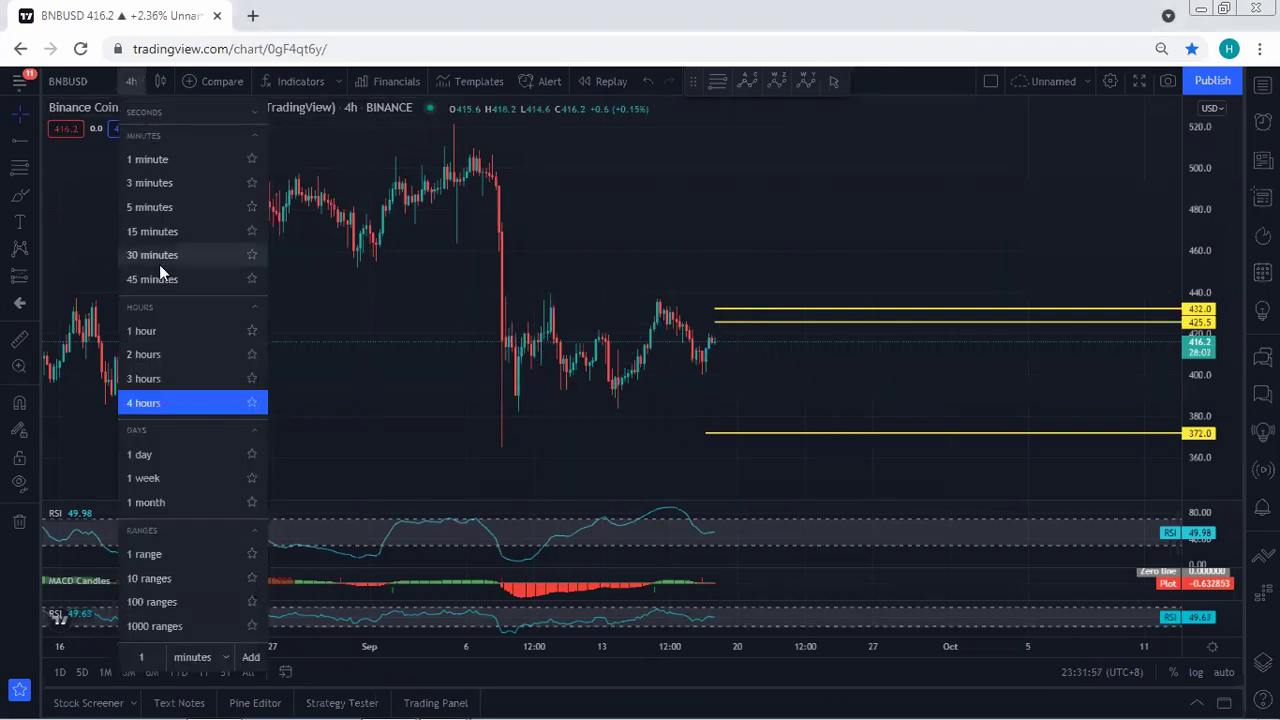
click(156, 330)
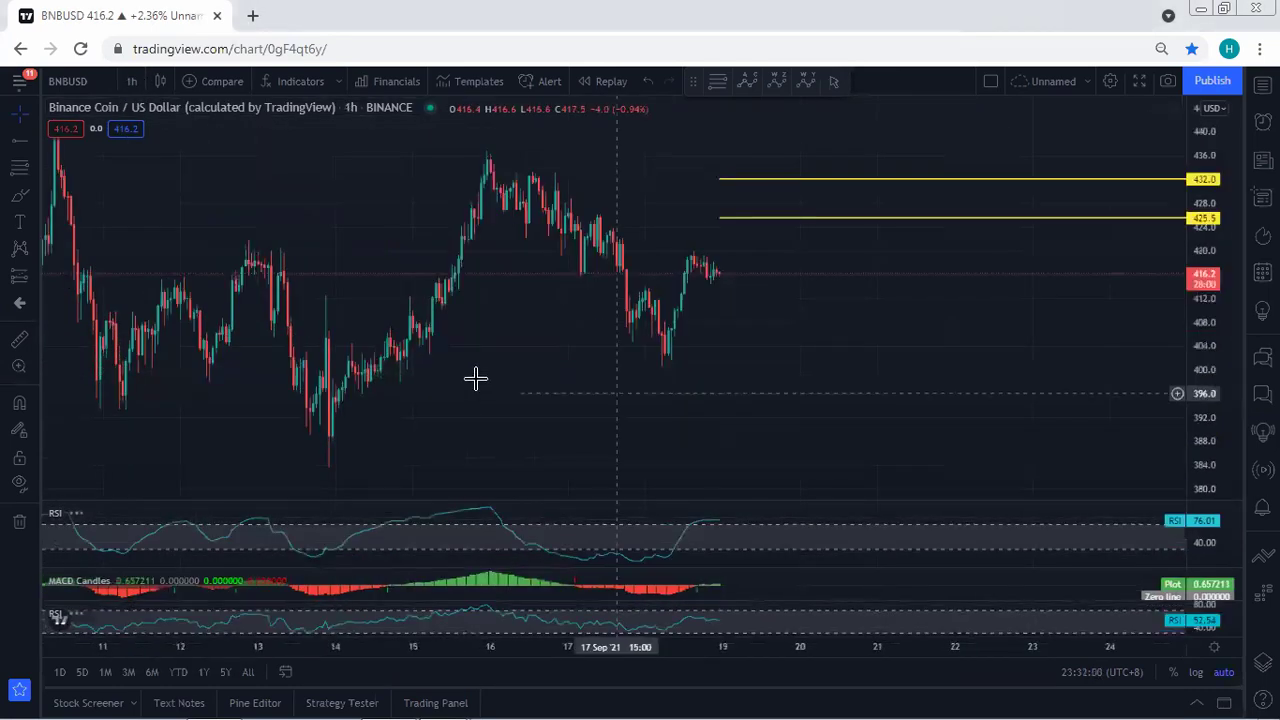
drag(692, 402, 755, 403)
drag(1214, 403, 1214, 285)
drag(718, 182, 640, 114)
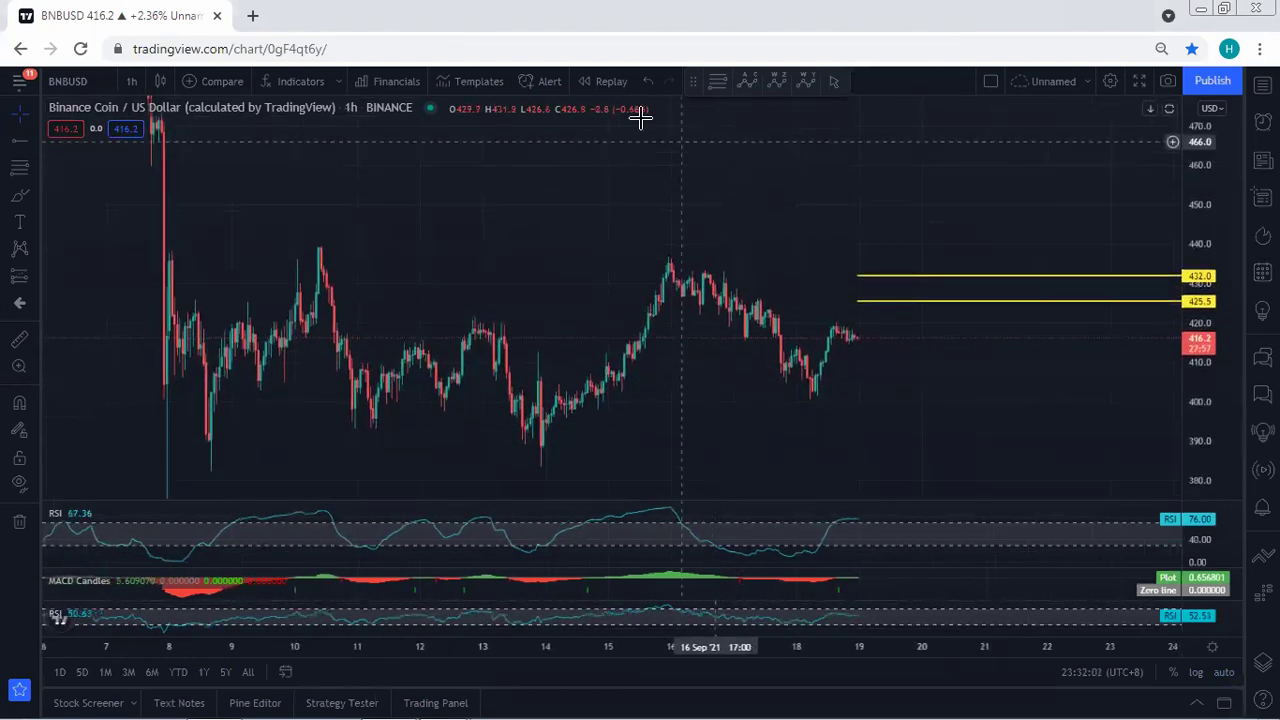
Mark the 1-hour range's highs and lows with horizontal strokes, trace its price swings and a projected rise, and clear the drawings.
drag(322, 250, 497, 420)
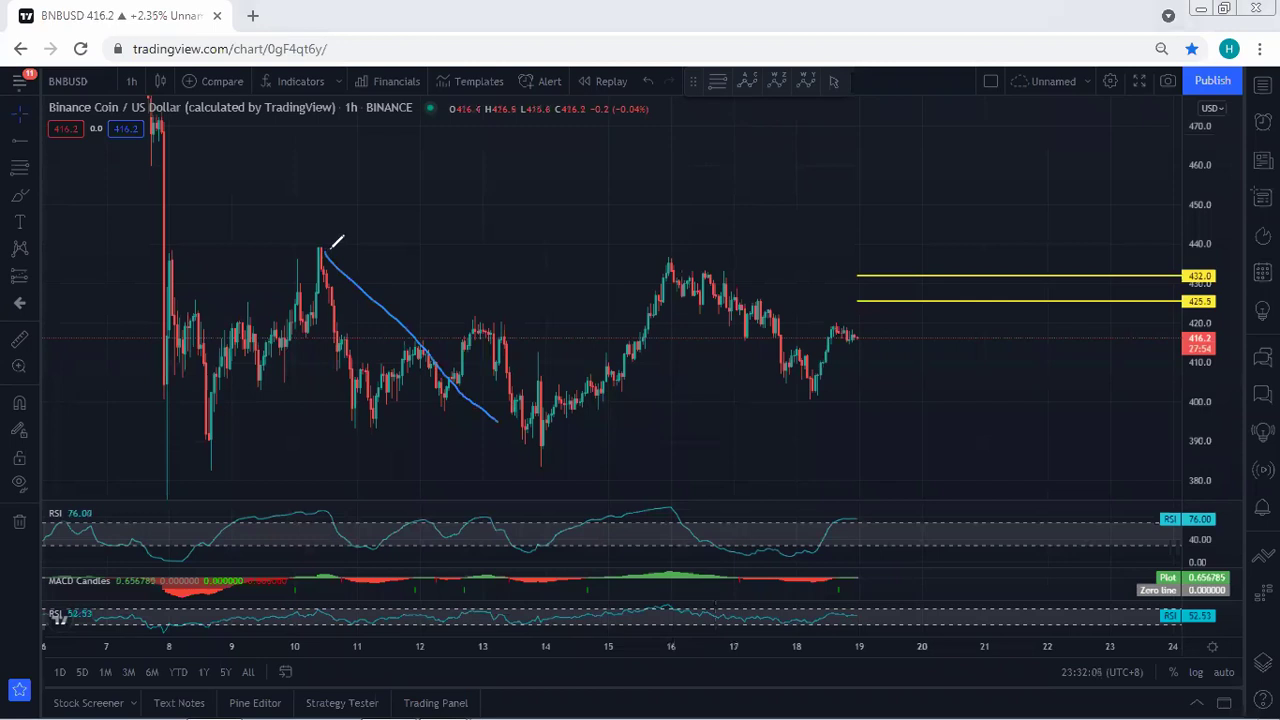
drag(333, 250, 652, 252)
drag(225, 464, 520, 463)
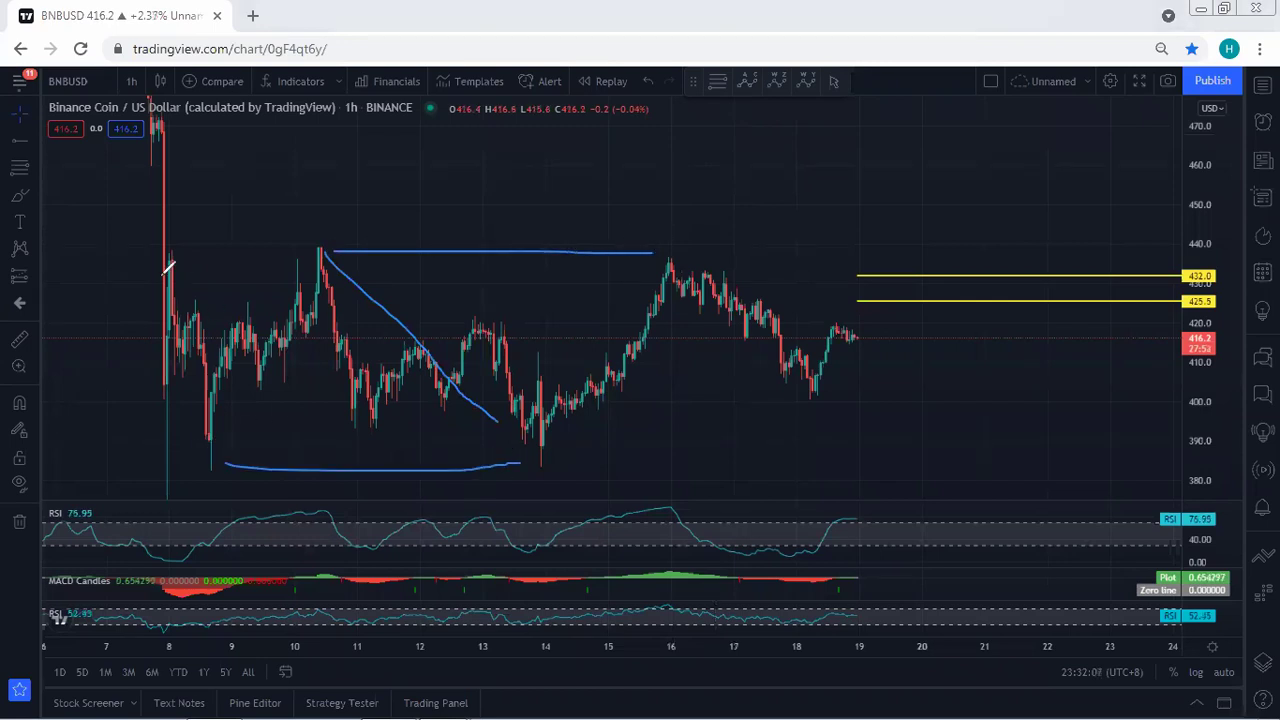
drag(156, 271, 208, 440)
drag(670, 262, 780, 385)
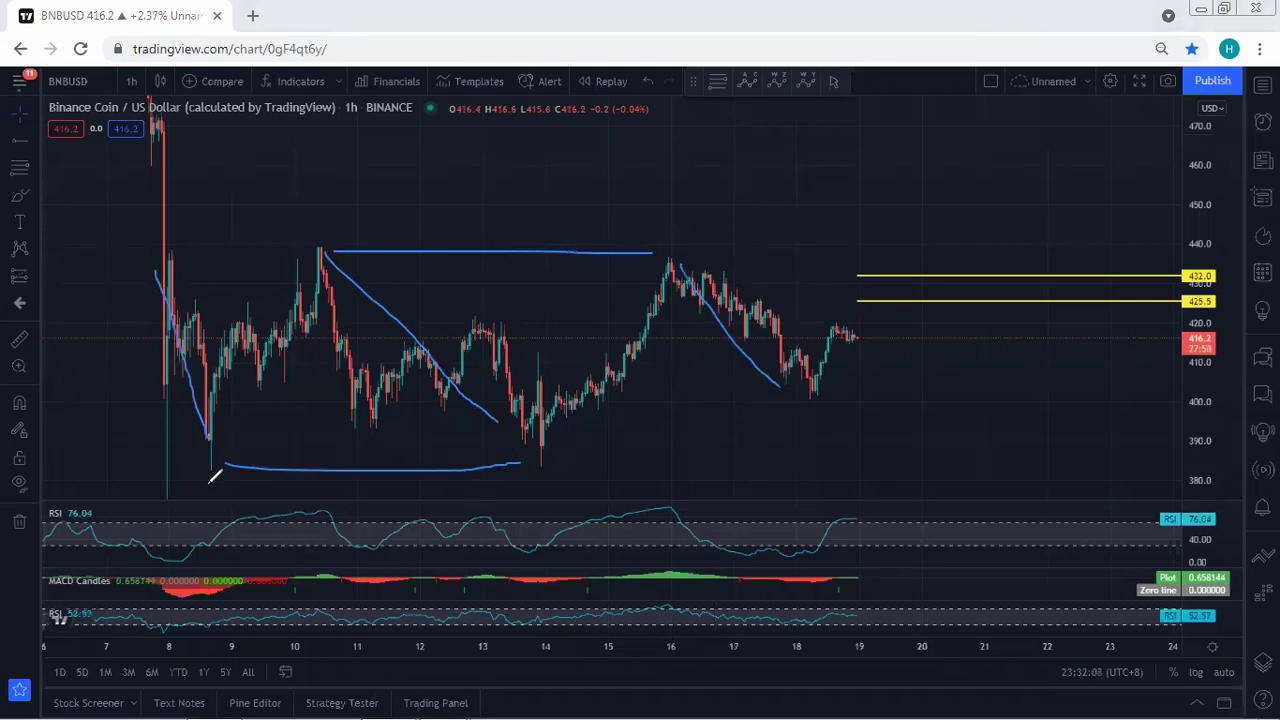
drag(156, 469, 182, 266)
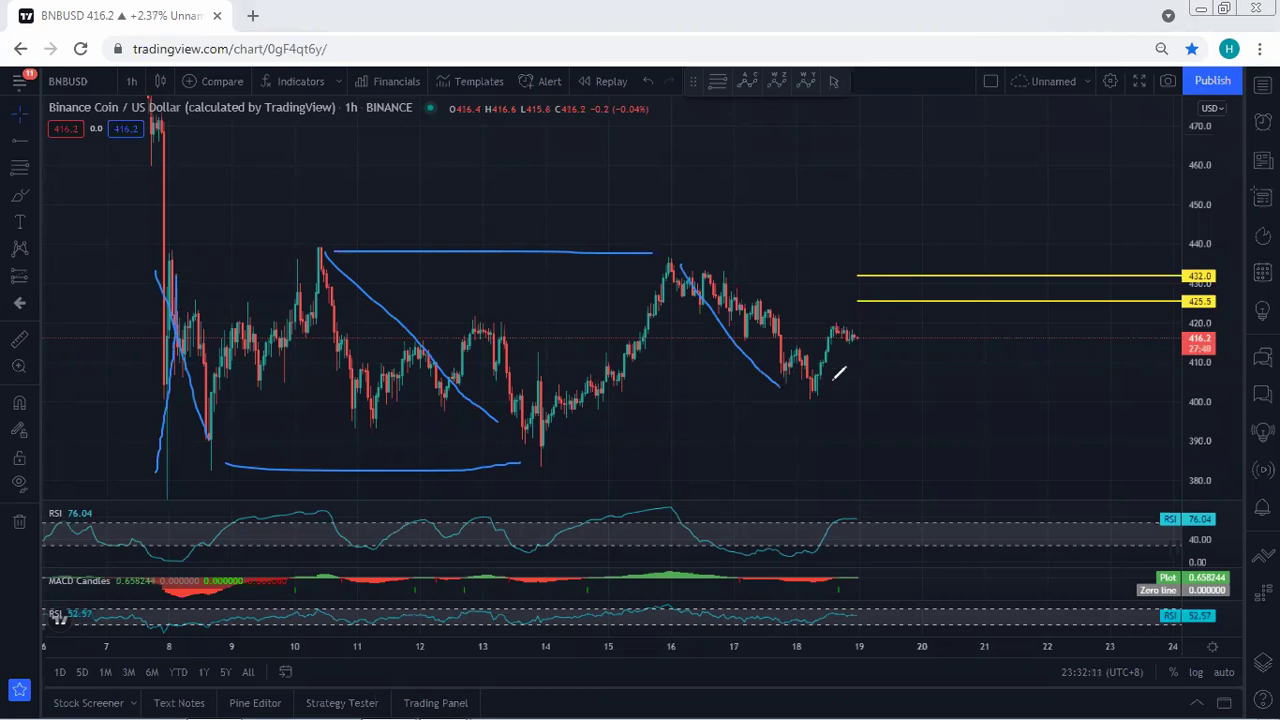
drag(831, 380, 868, 260)
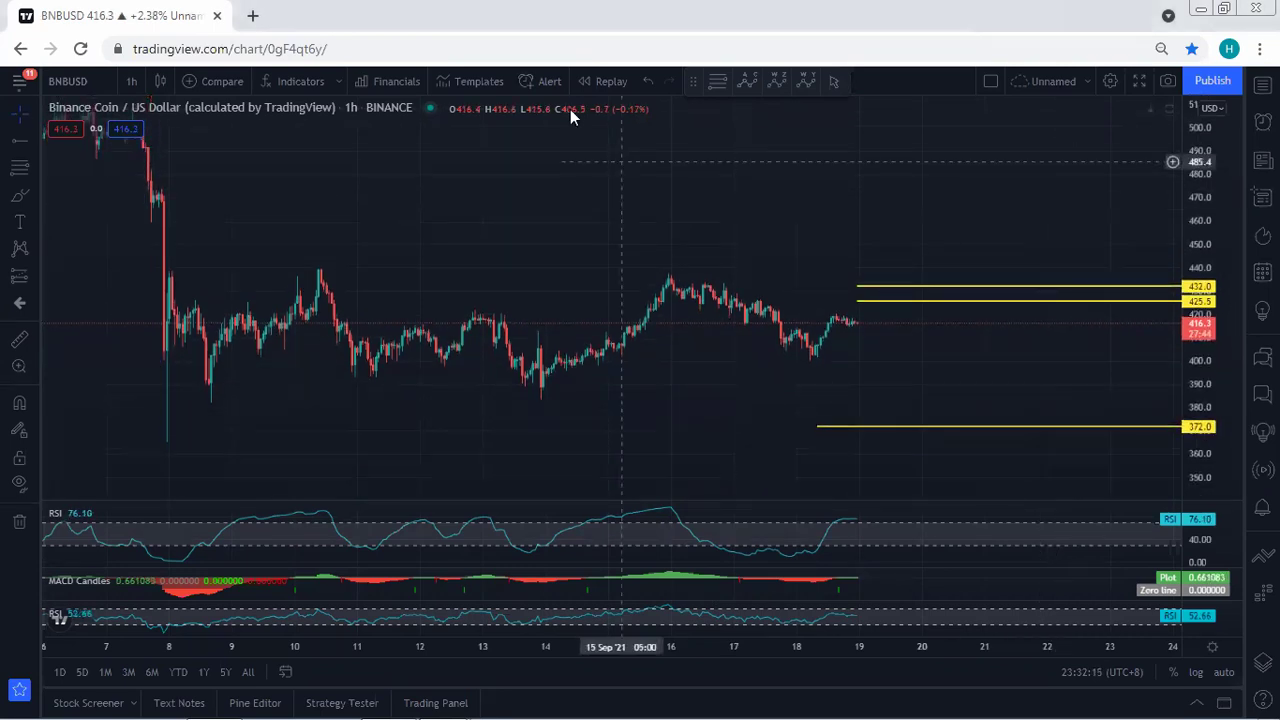
Circle the sharp drop around 8 September, sketch a curved arrow from it to the consolidation, and clear the drawings.
mouse_move(192, 362)
mouse_down()
mouse_move(171, 194)
mouse_move(149, 414)
mouse_move(348, 241)
mouse_up()
mouse_move(406, 279)
mouse_down()
mouse_move(412, 290)
mouse_move(405, 276)
mouse_up()
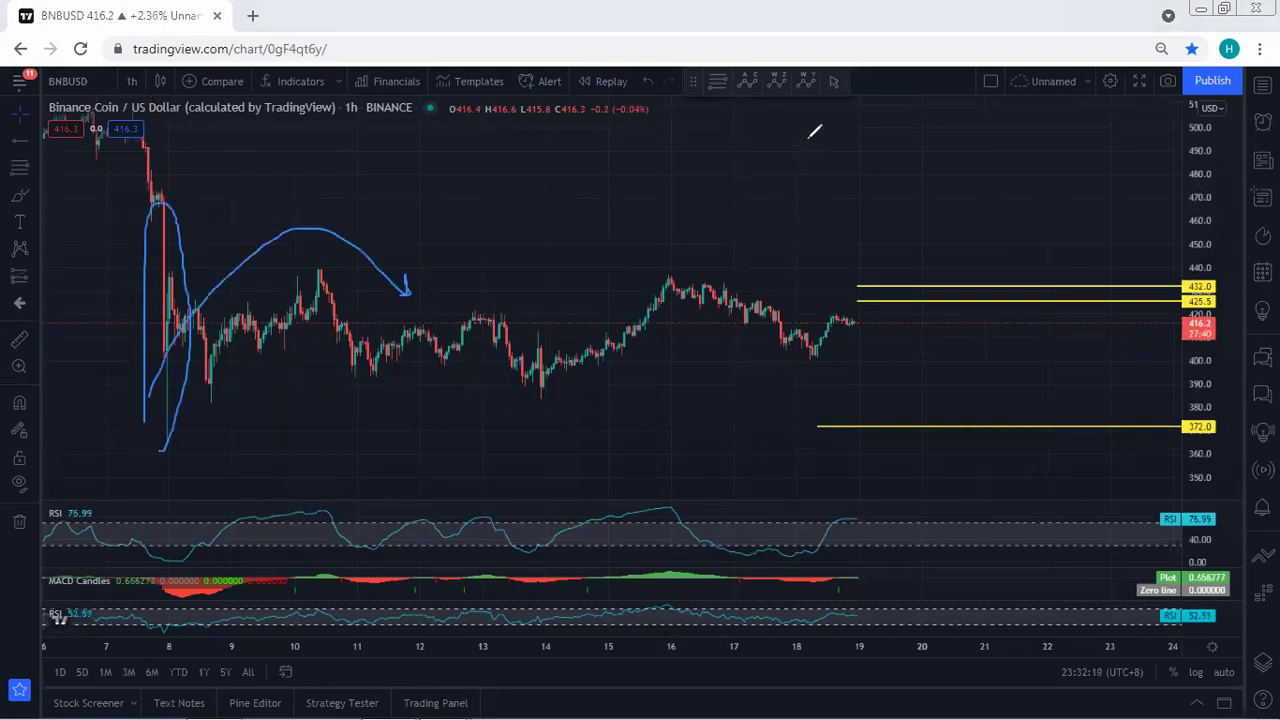
key(Escape)
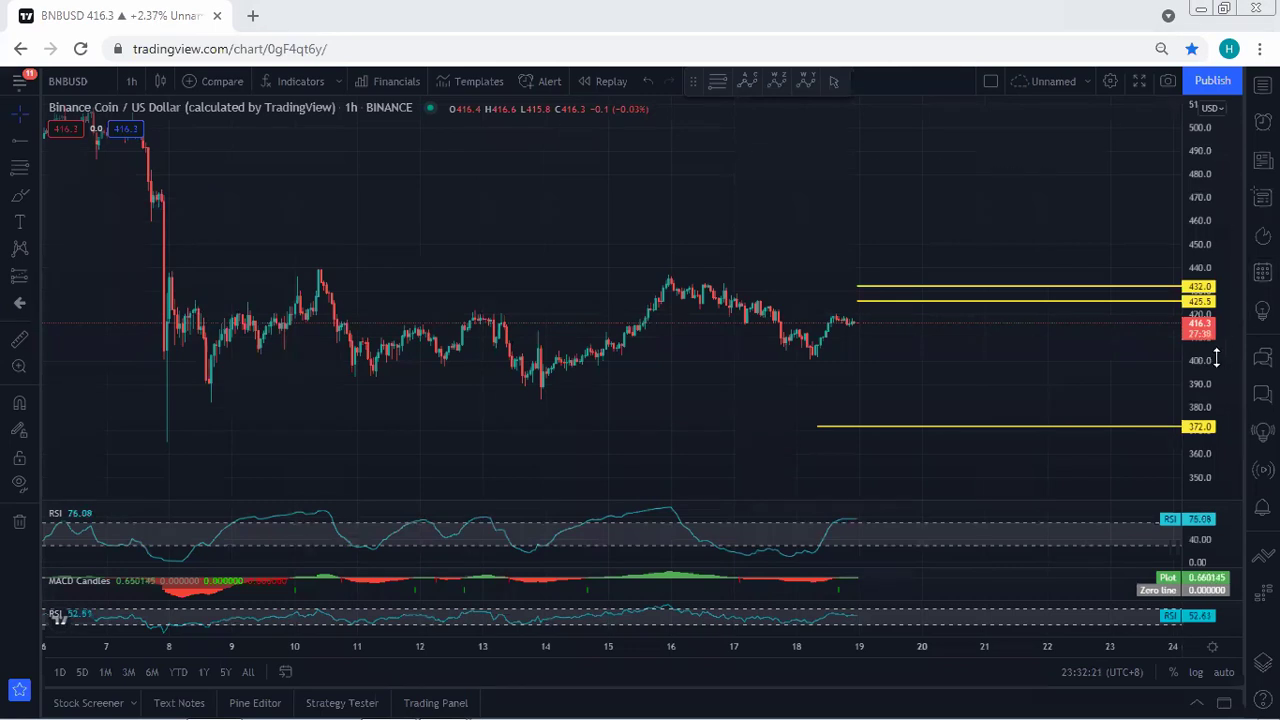
Sketch the latest rise and a breakout arrow through the 425.5–432 zone, circle the 440 price level, and erase the marks.
drag(1214, 357, 1175, 253)
drag(970, 393, 889, 360)
drag(1231, 388, 1206, 371)
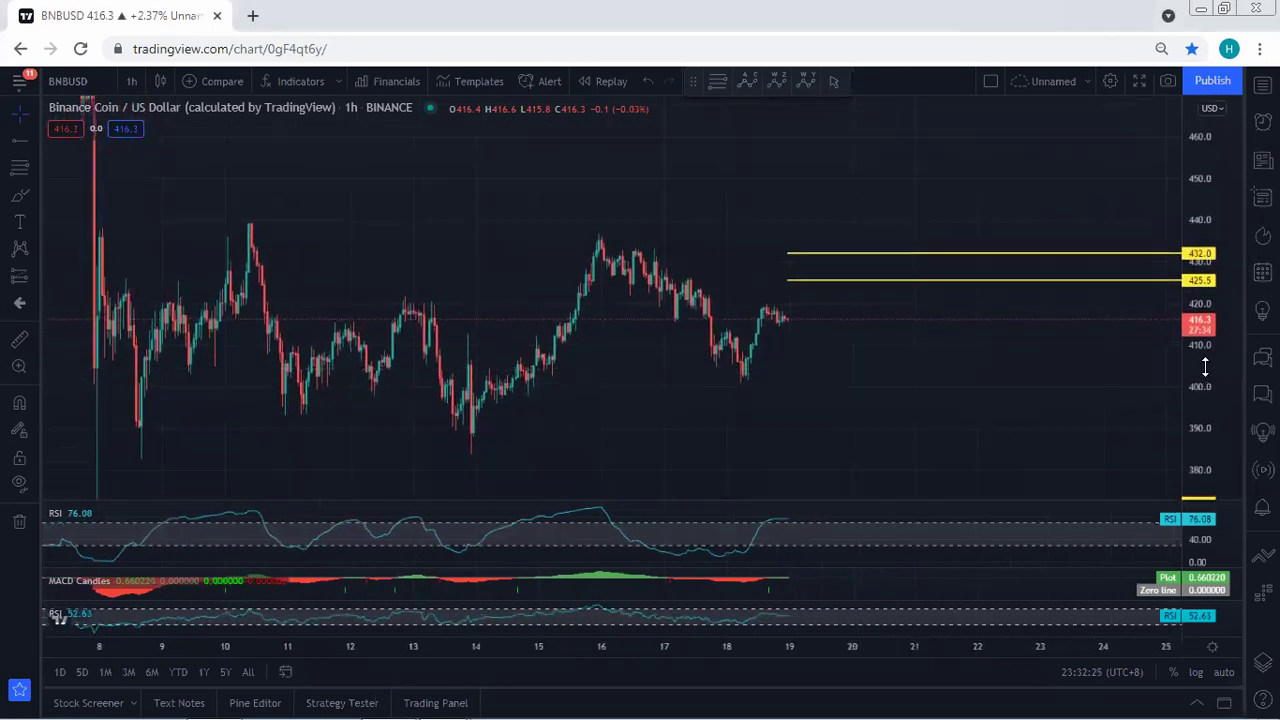
drag(891, 379, 878, 382)
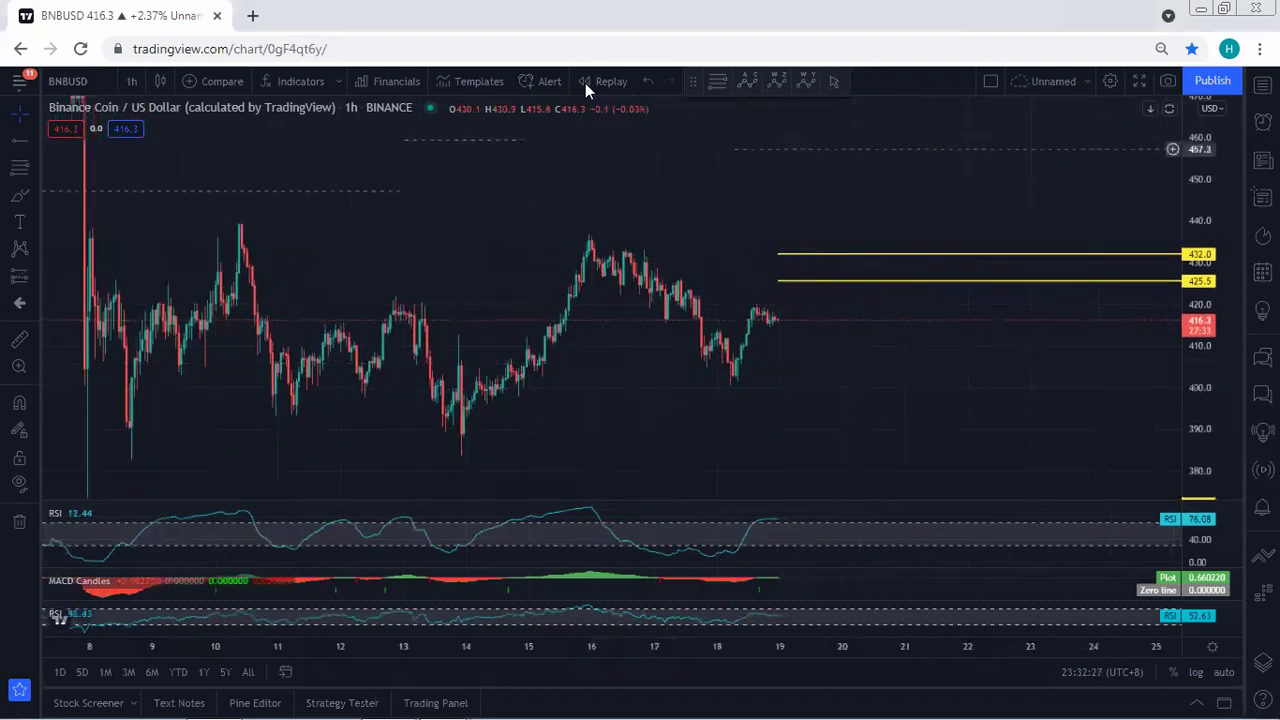
key(ctrl+shift+3)
mouse_move(733, 380)
mouse_down()
mouse_move(752, 309)
mouse_move(786, 310)
mouse_move(759, 311)
mouse_move(775, 319)
mouse_up()
mouse_move(746, 269)
mouse_down()
mouse_move(773, 272)
mouse_move(764, 281)
mouse_up()
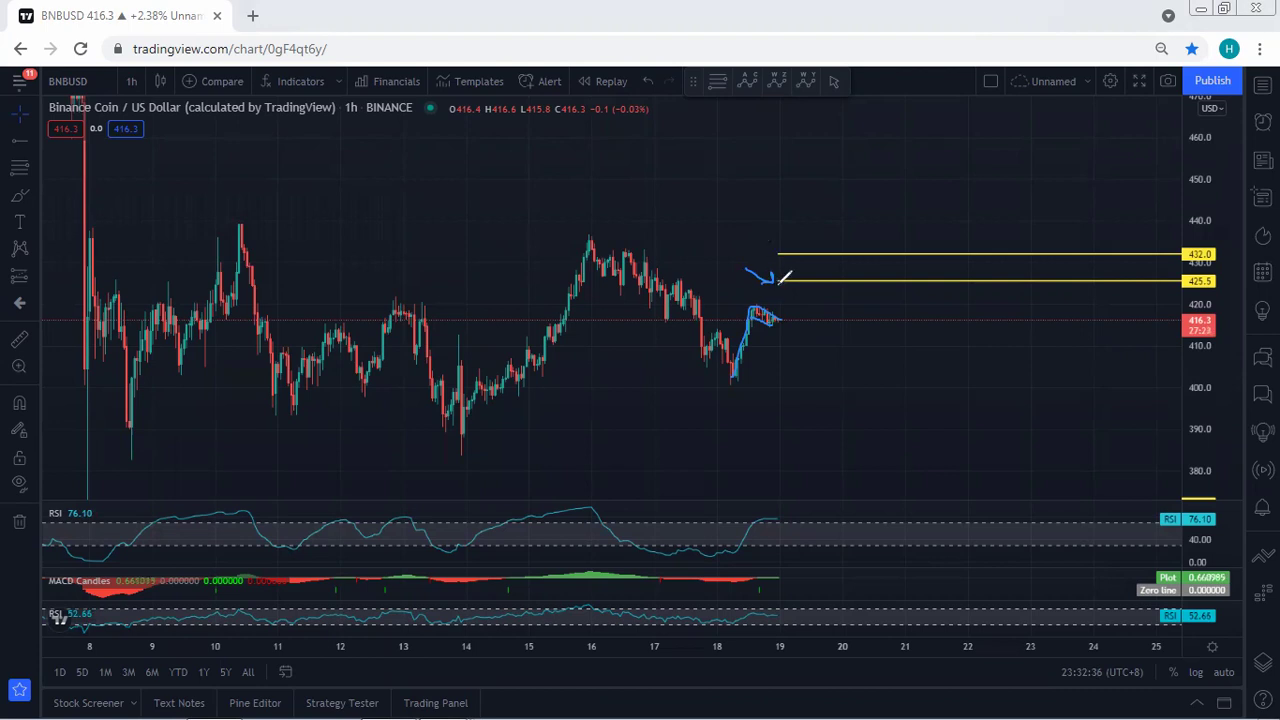
drag(785, 278, 798, 281)
mouse_move(792, 278)
mouse_down()
mouse_move(828, 196)
mouse_move(834, 206)
mouse_up()
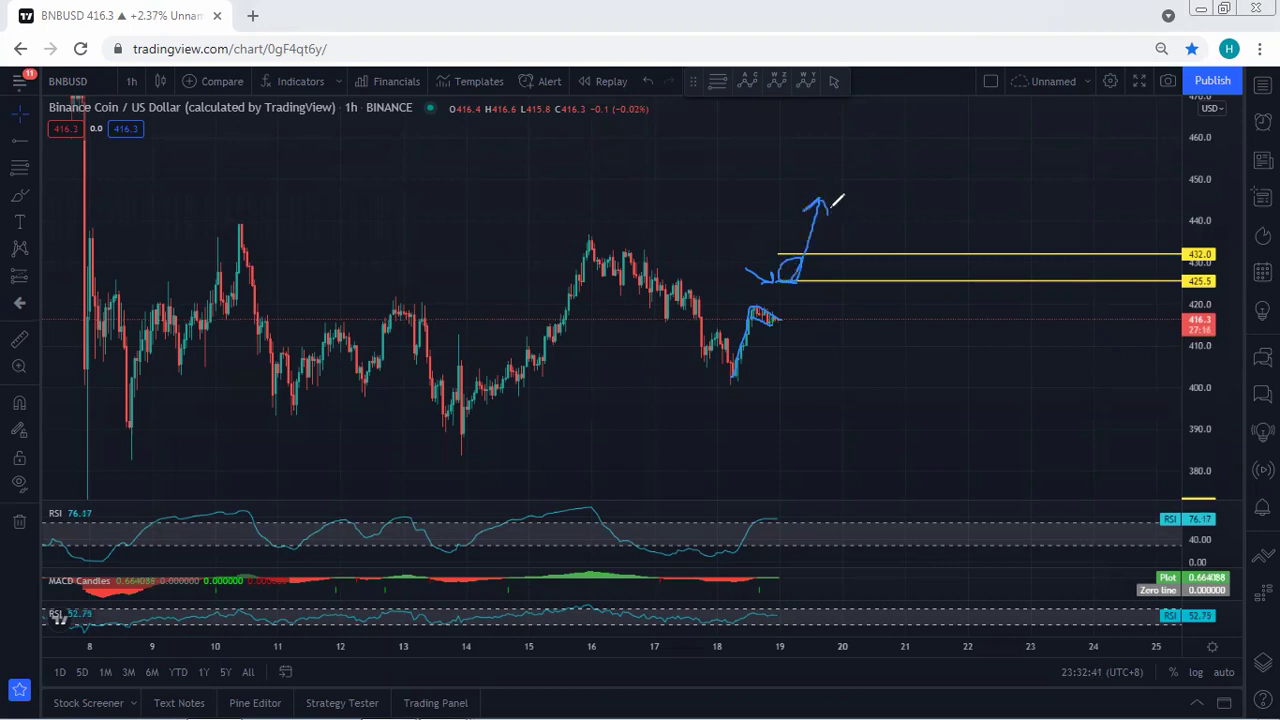
key(e)
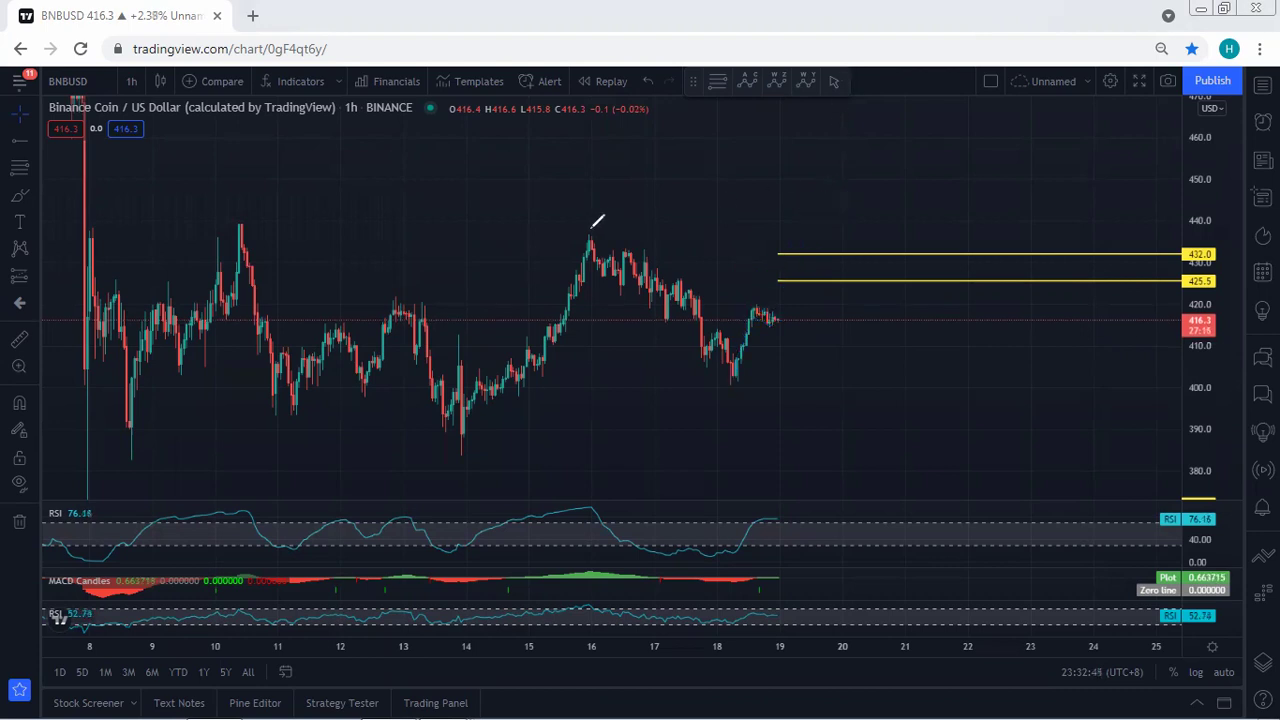
mouse_move(1174, 223)
mouse_down()
mouse_move(1202, 212)
mouse_move(1192, 226)
mouse_up()
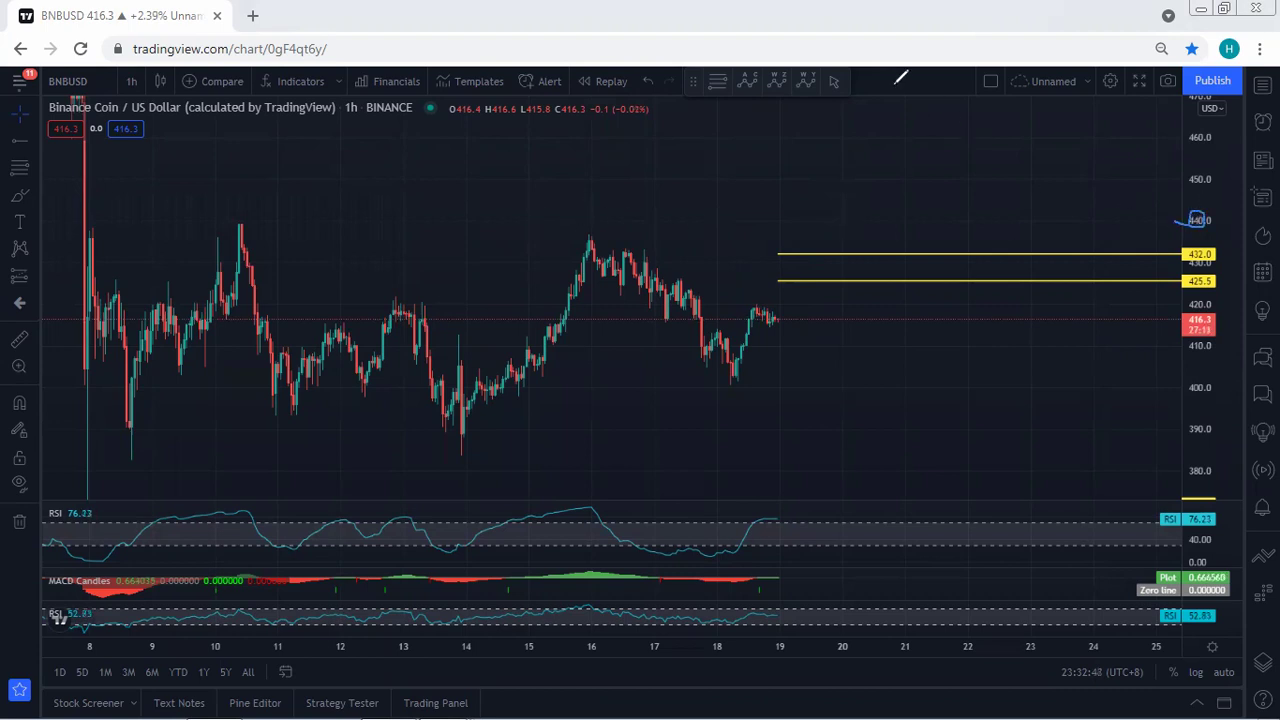
key(e)
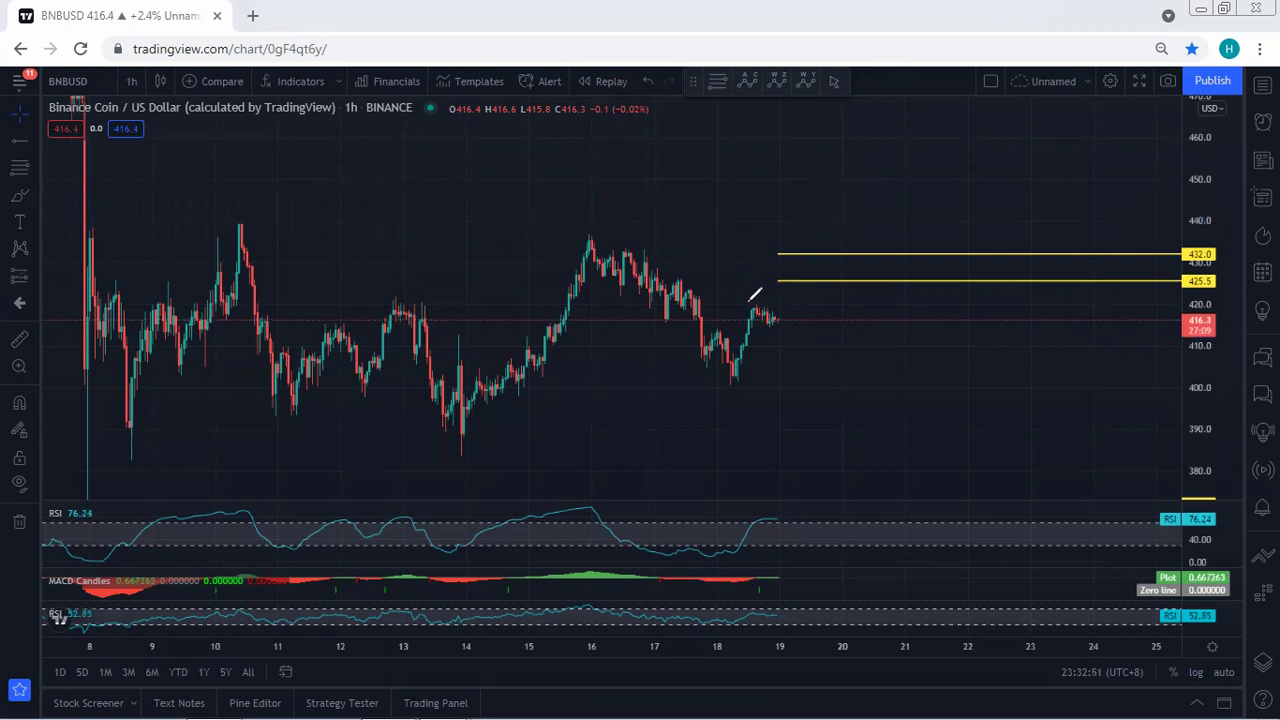
Sketch a breakout above 420 through the 425.5–432 zone and an alternative zigzag decline toward about 403, clearing each drawing.
mouse_move(738, 302)
mouse_down()
mouse_move(780, 302)
mouse_move(807, 243)
mouse_up()
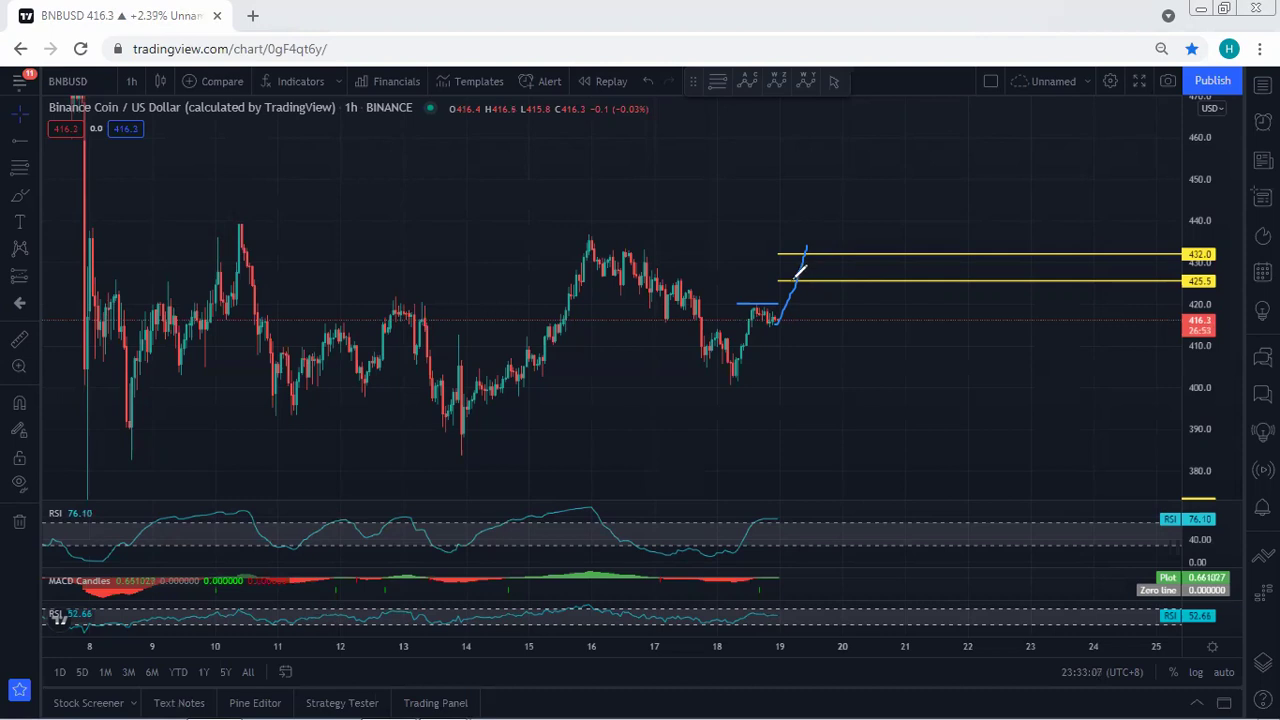
mouse_move(812, 280)
mouse_down()
mouse_move(825, 258)
mouse_move(804, 252)
mouse_move(810, 268)
mouse_move(822, 260)
mouse_move(841, 193)
mouse_move(816, 210)
mouse_move(840, 198)
mouse_up()
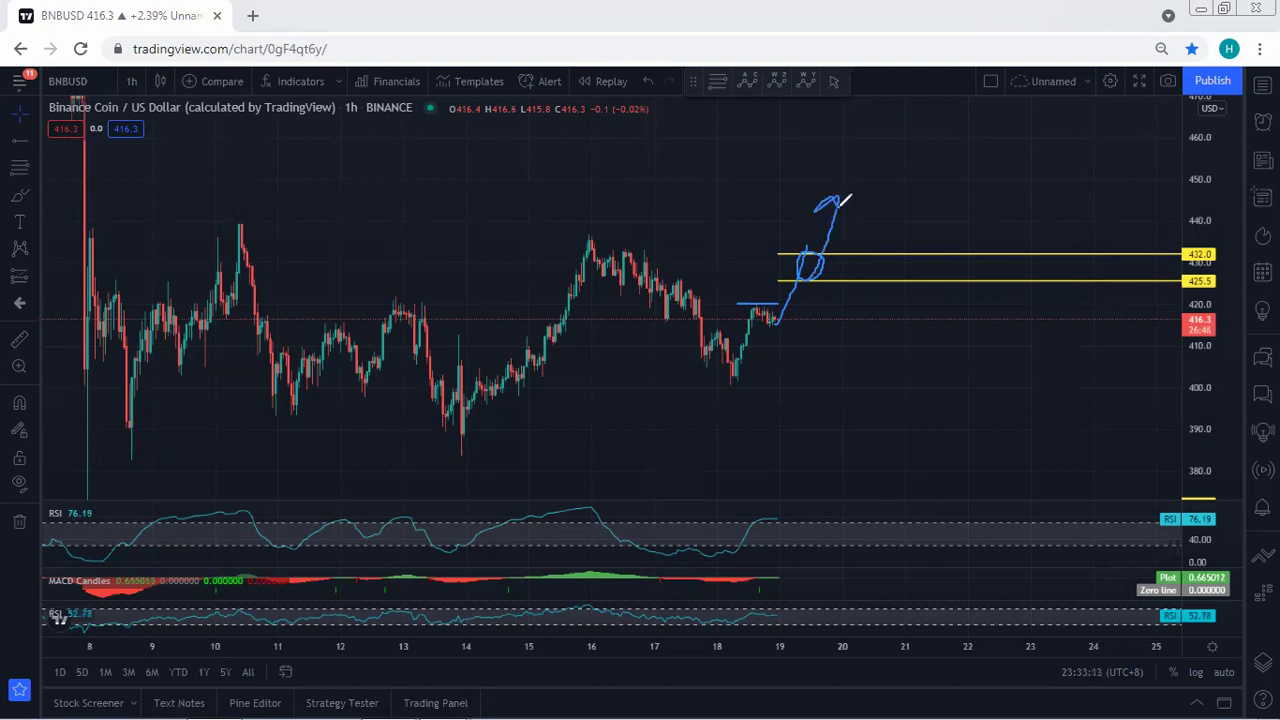
click(836, 82)
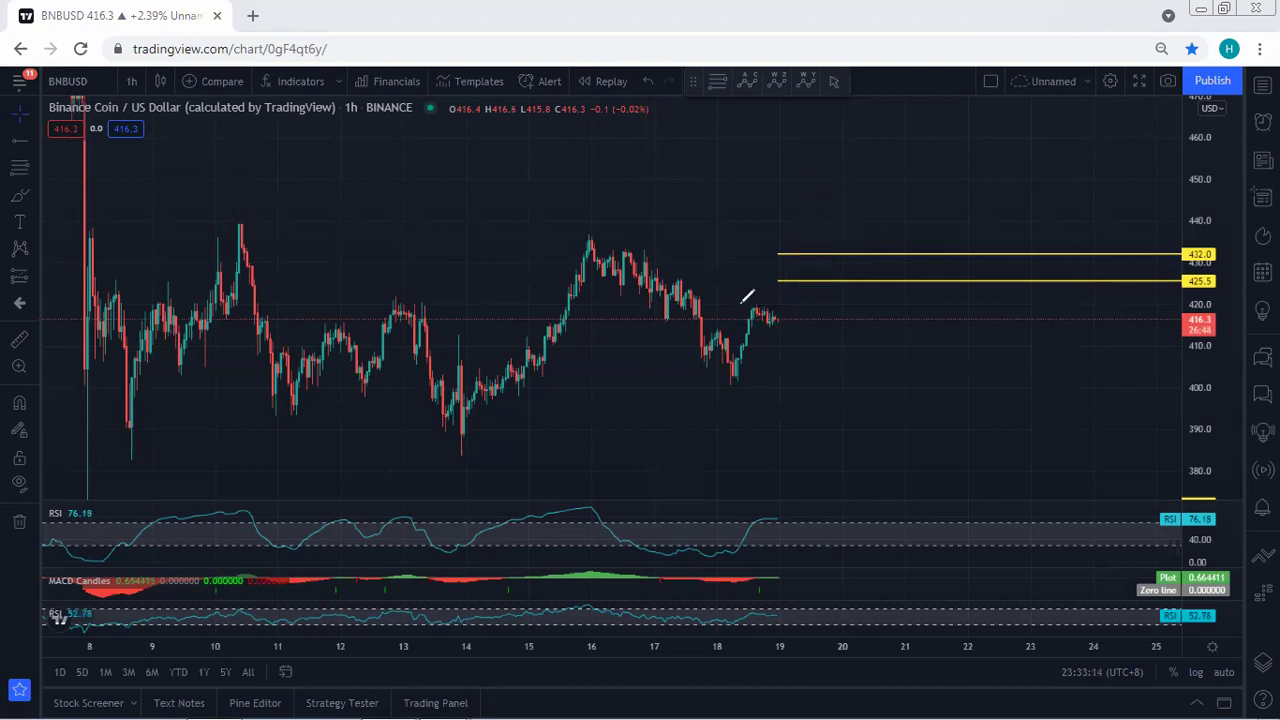
mouse_move(743, 299)
mouse_down()
mouse_move(768, 299)
mouse_move(843, 373)
mouse_up()
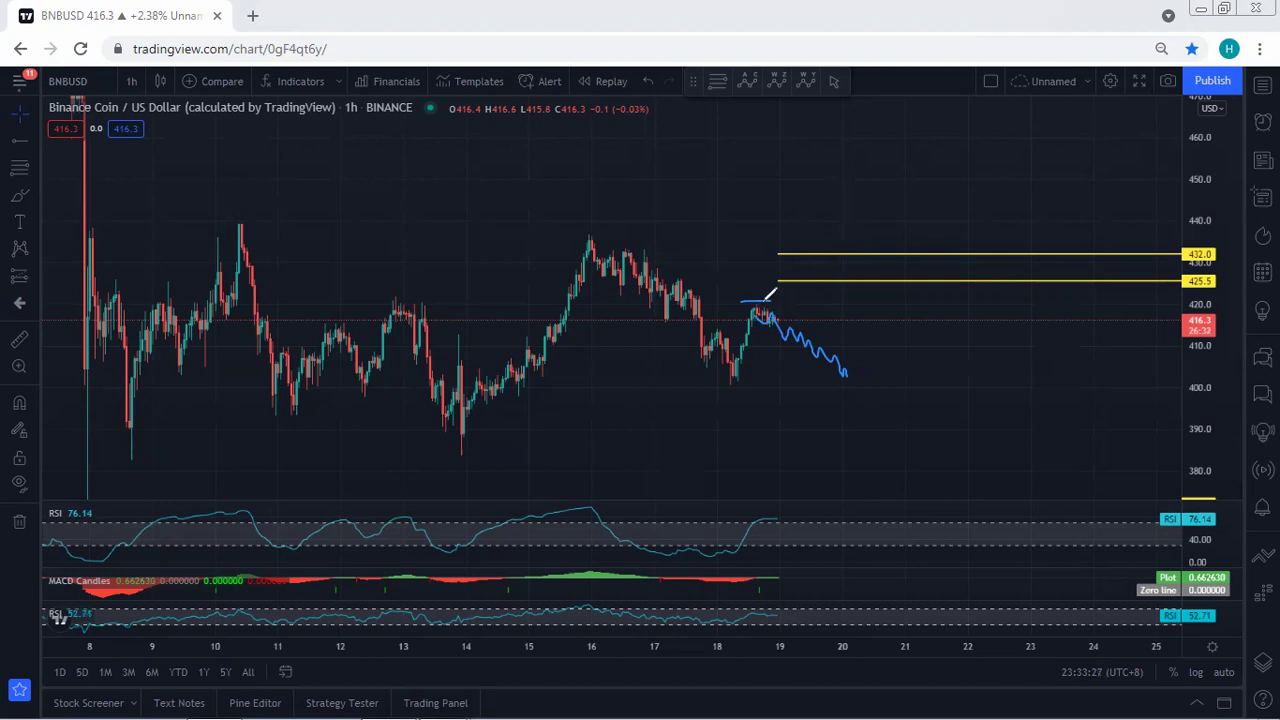
key(ctrl+z)
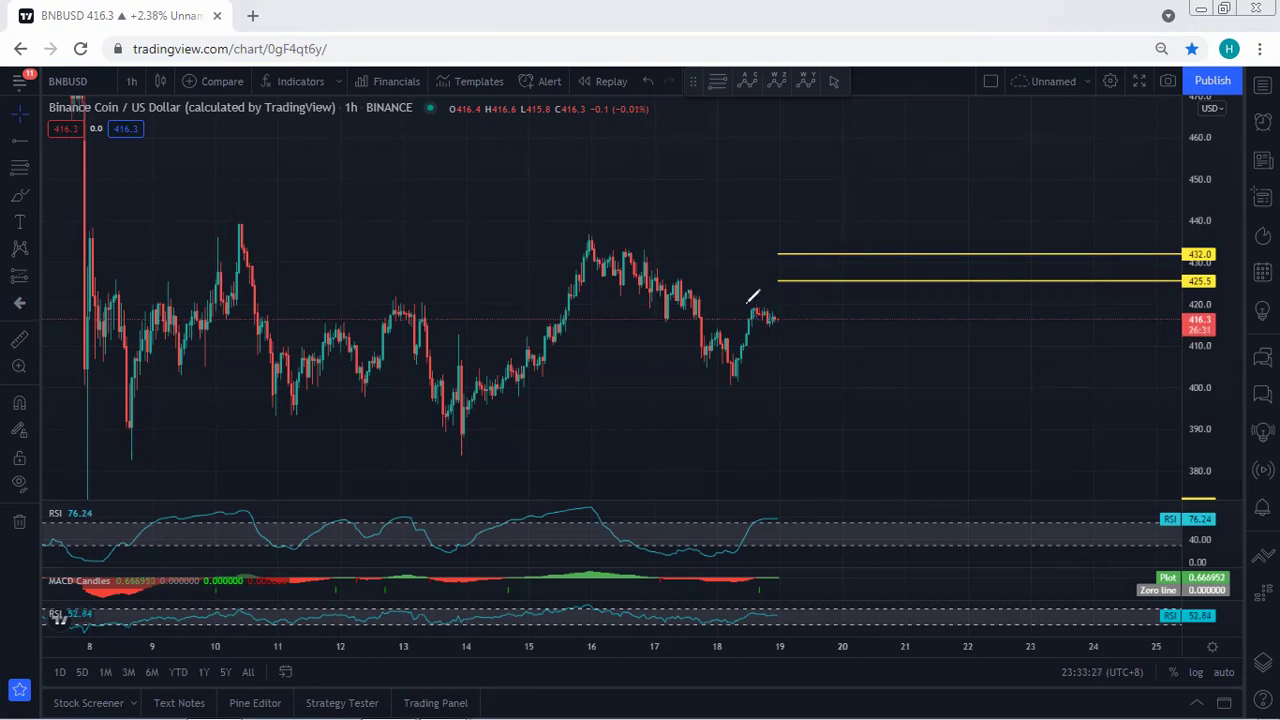
Mark the latest swing high with a horizontal stroke near 420, sketch a breakout up to the 425.5 line, and clear the drawings.
drag(746, 303, 777, 302)
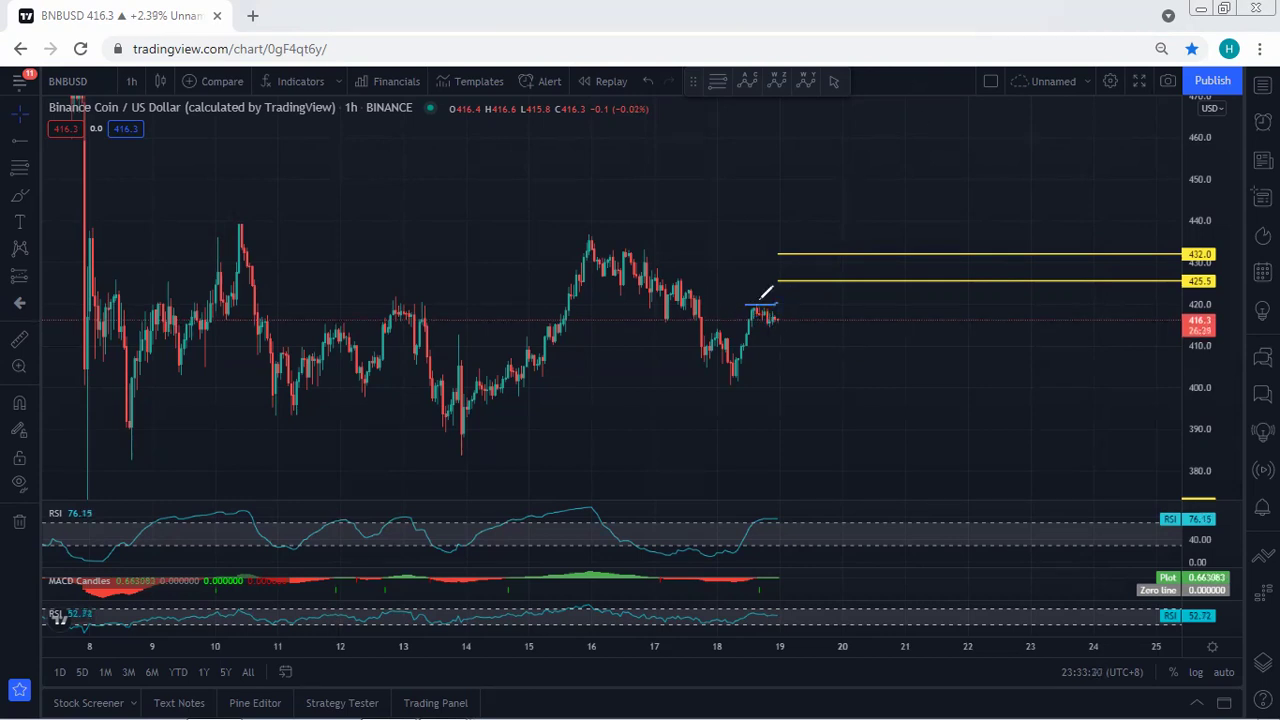
drag(773, 328, 791, 274)
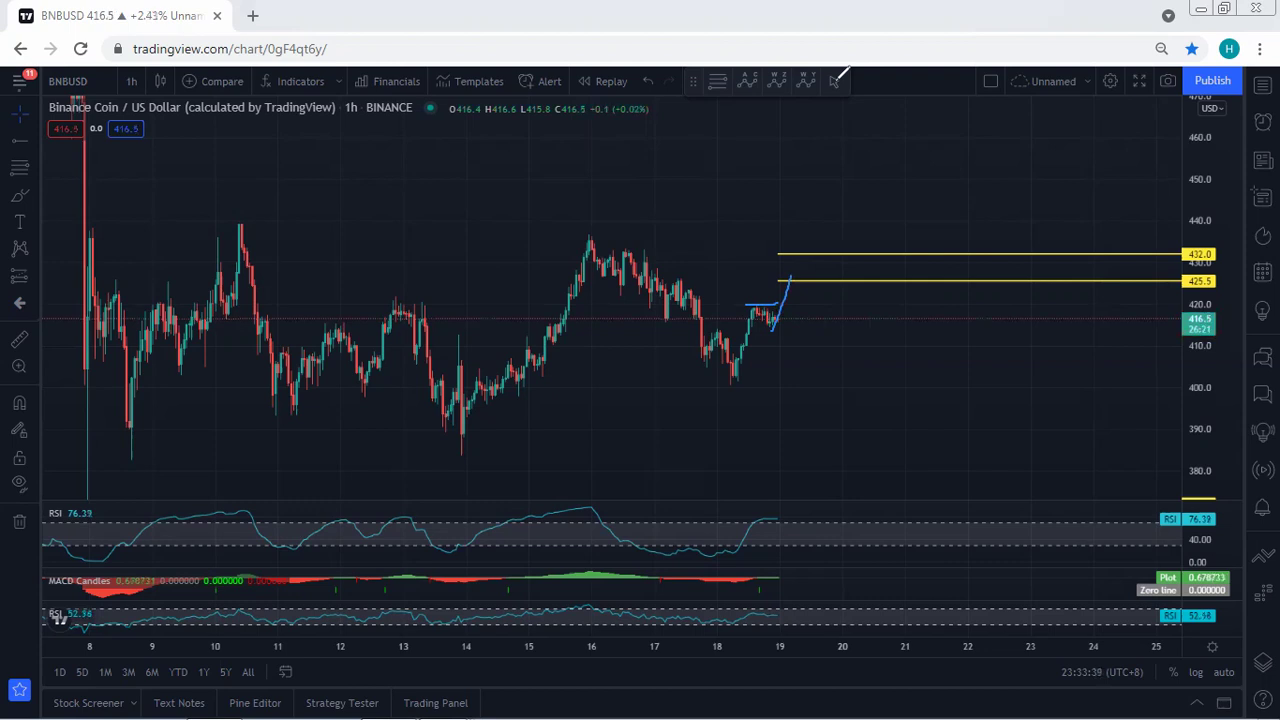
key(e)
Sketch a zigzag rise from the current price to the 425.5 line, add a short stroke at the 18 September low, and clear the drawings.
drag(414, 200, 491, 189)
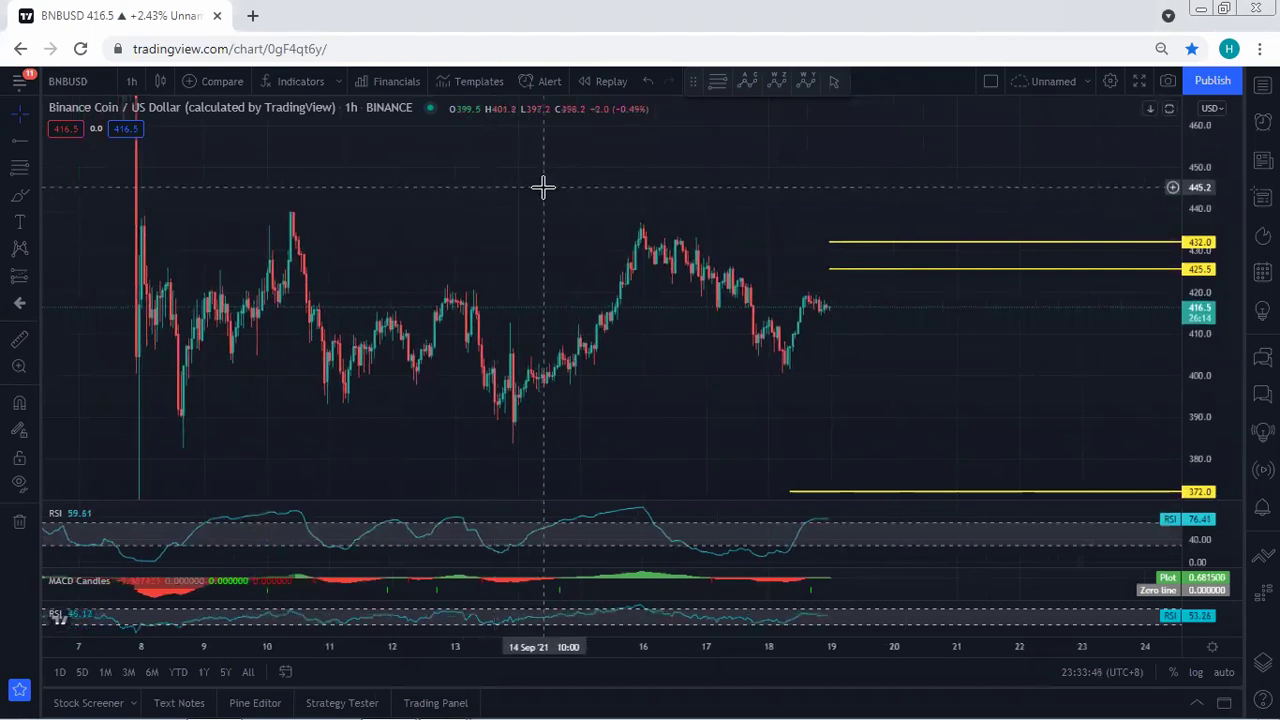
drag(546, 189, 517, 189)
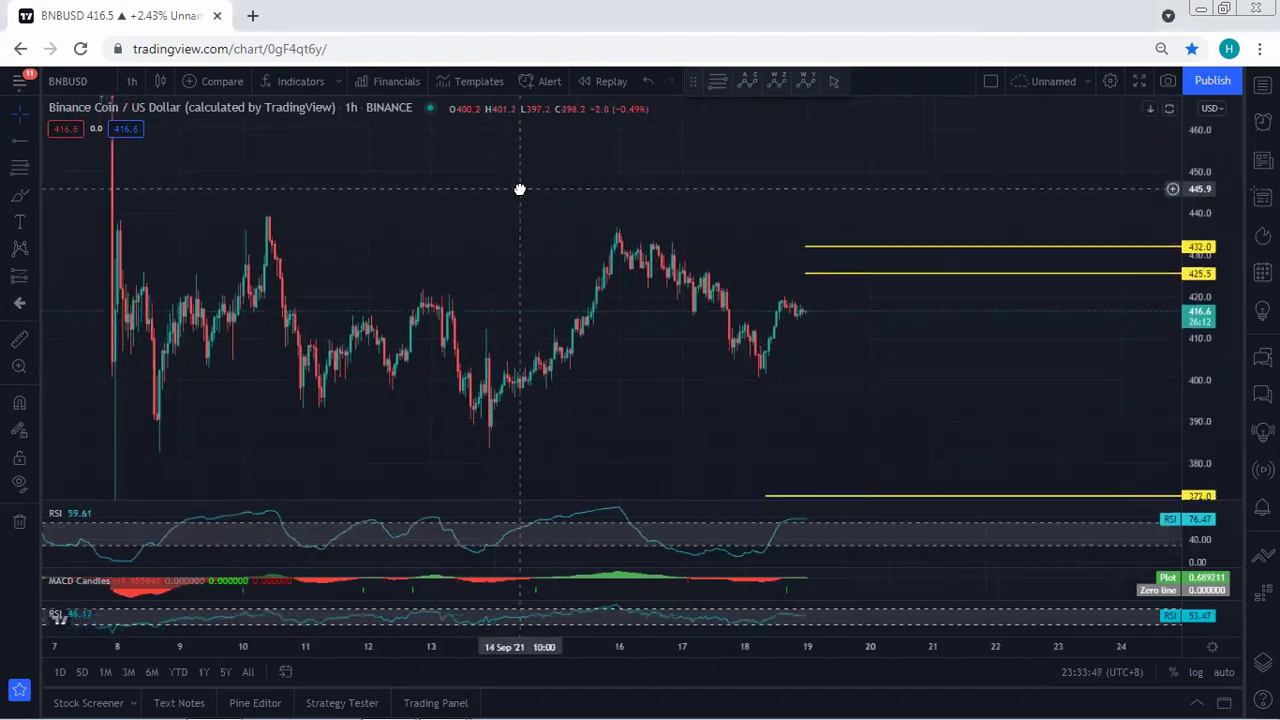
drag(798, 317, 834, 270)
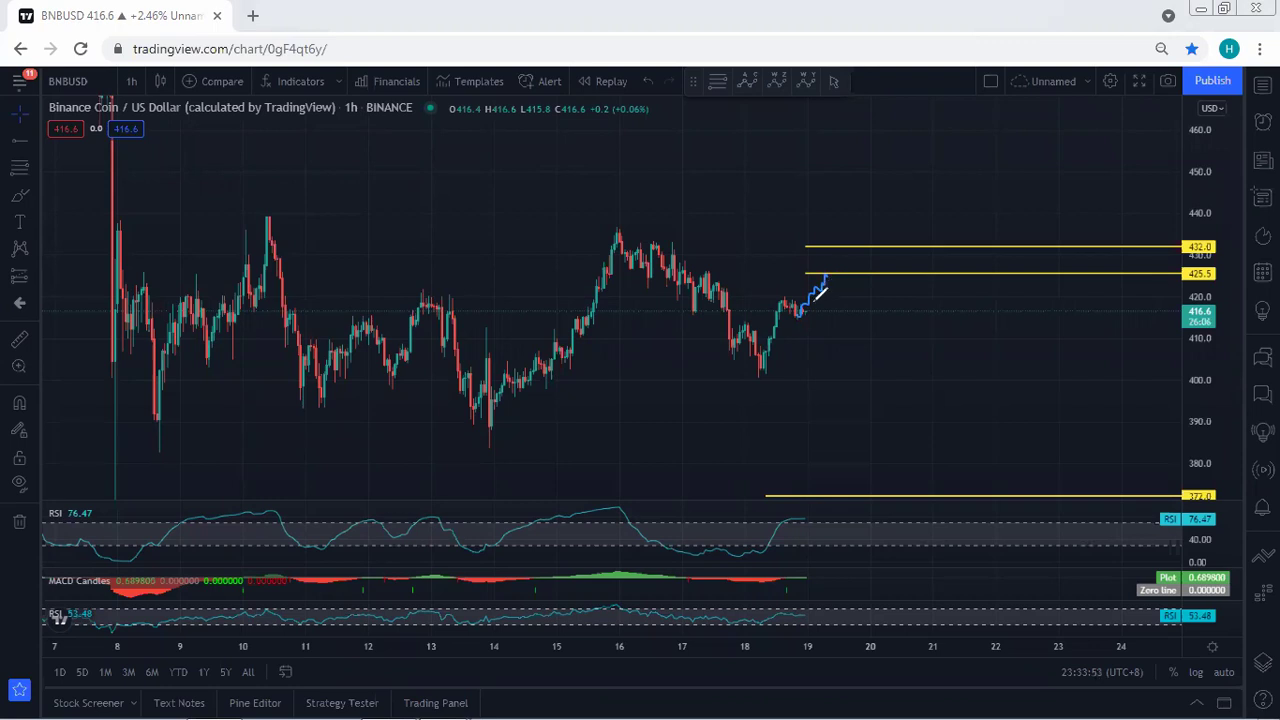
mouse_move(762, 373)
mouse_down()
mouse_move(794, 306)
mouse_move(784, 294)
mouse_move(758, 348)
mouse_move(774, 364)
mouse_up()
click(847, 92)
click(358, 82)
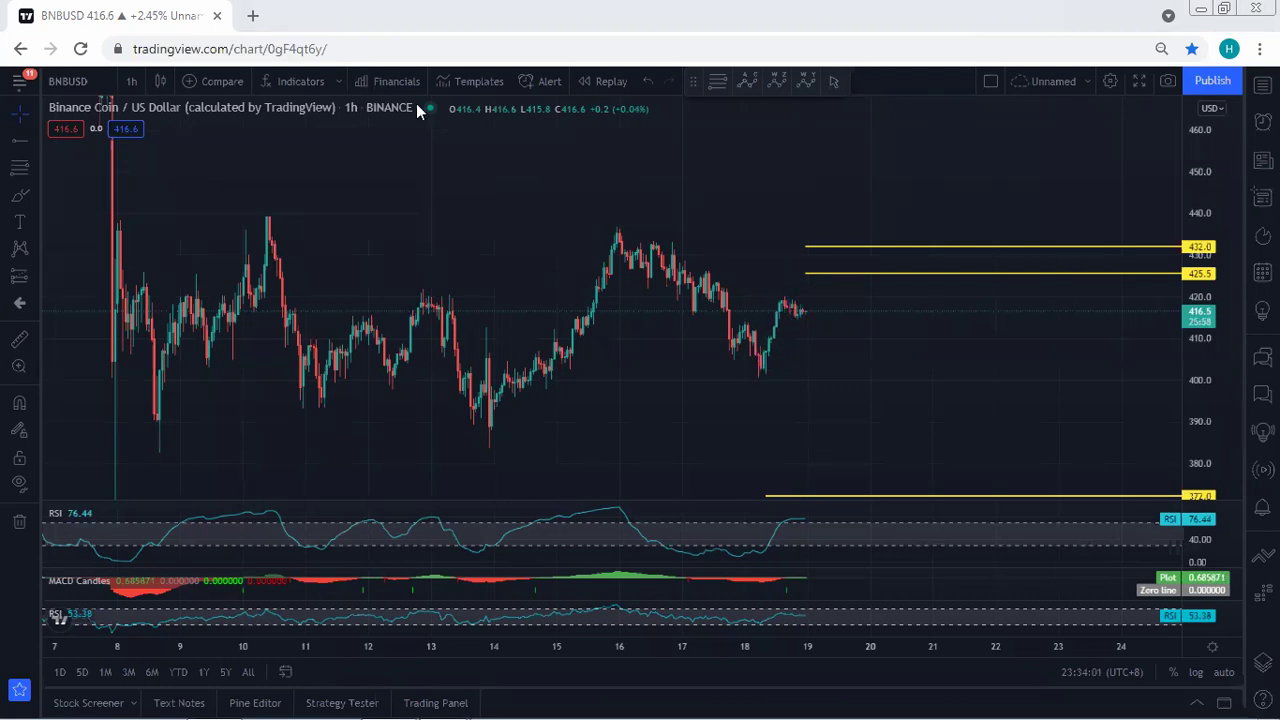